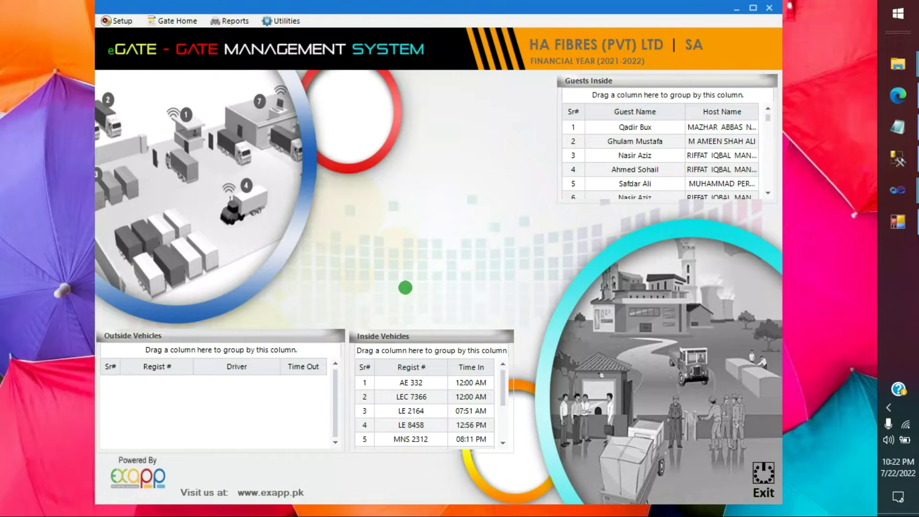
click(405, 288)
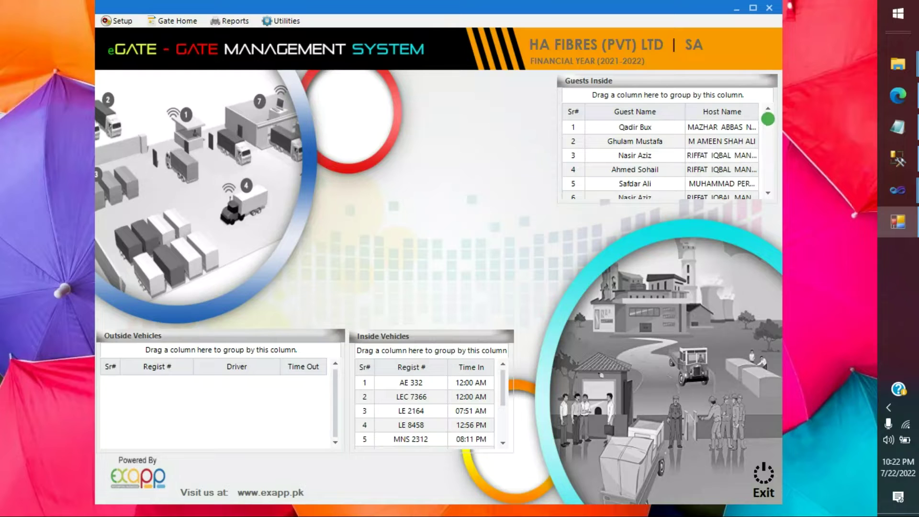
mouse_move(767, 119)
mouse_down()
mouse_move(768, 128)
mouse_move(769, 107)
mouse_up()
click(124, 23)
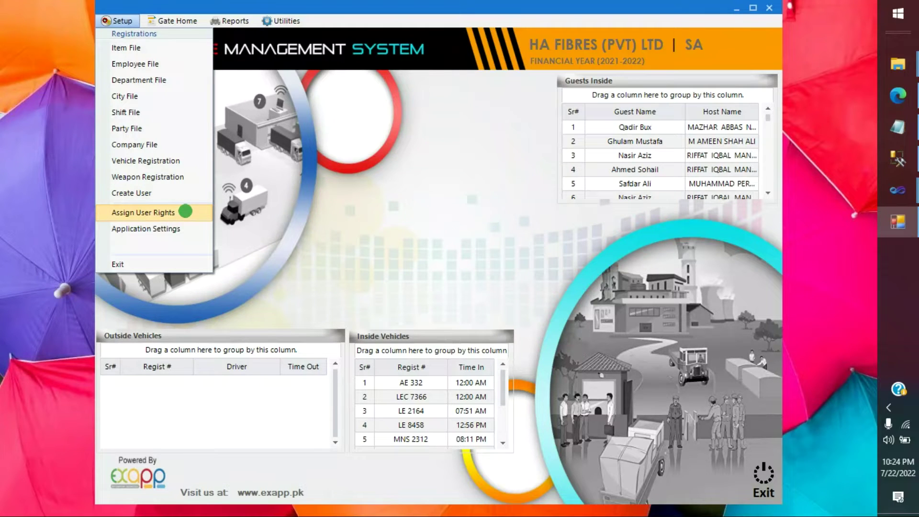
click(191, 23)
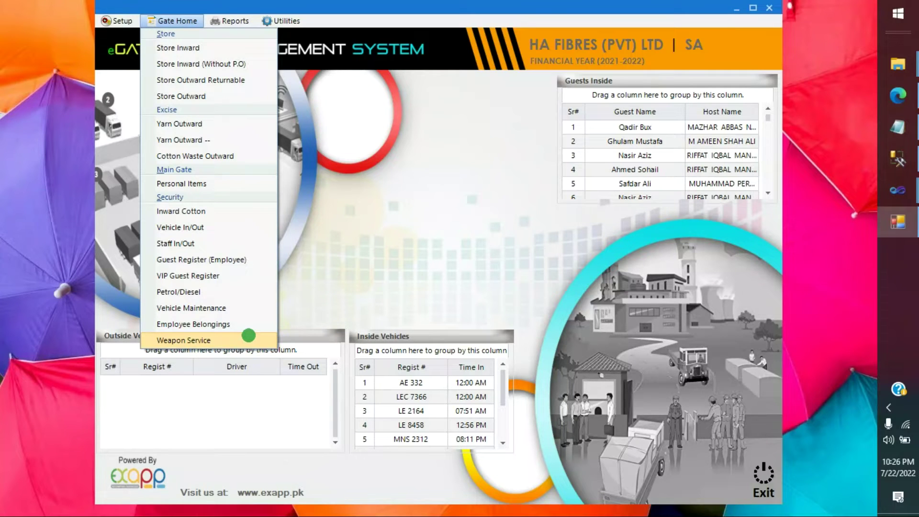
click(236, 20)
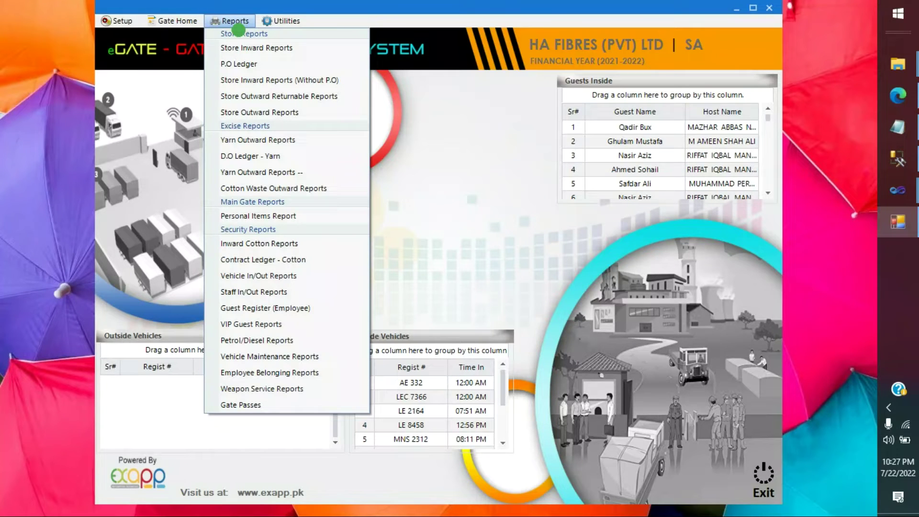
click(275, 21)
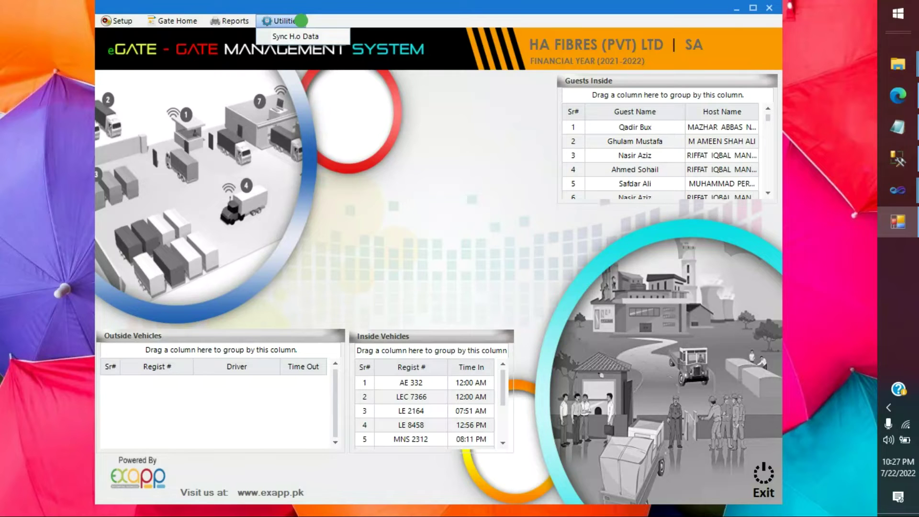
Open the item file and expand personel, Equipment and Kitchen to examine the kitchen items
mouse_move(106, 20)
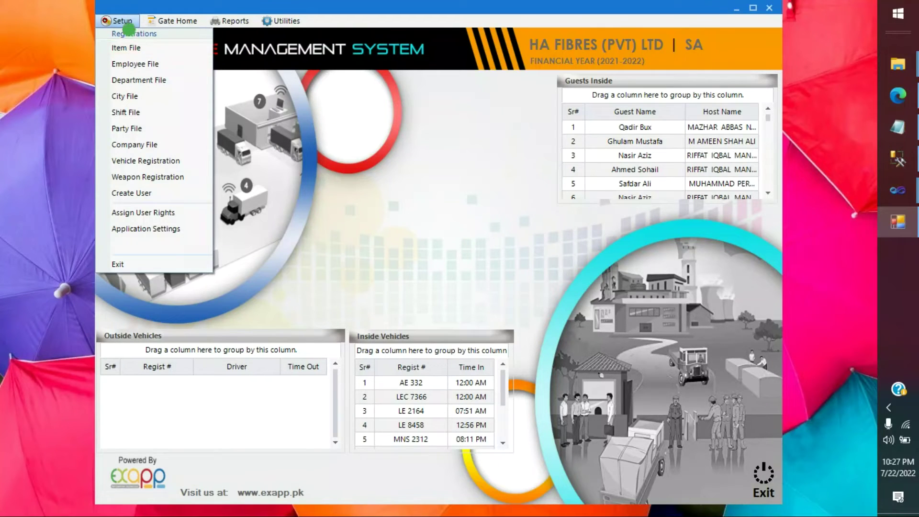
click(127, 47)
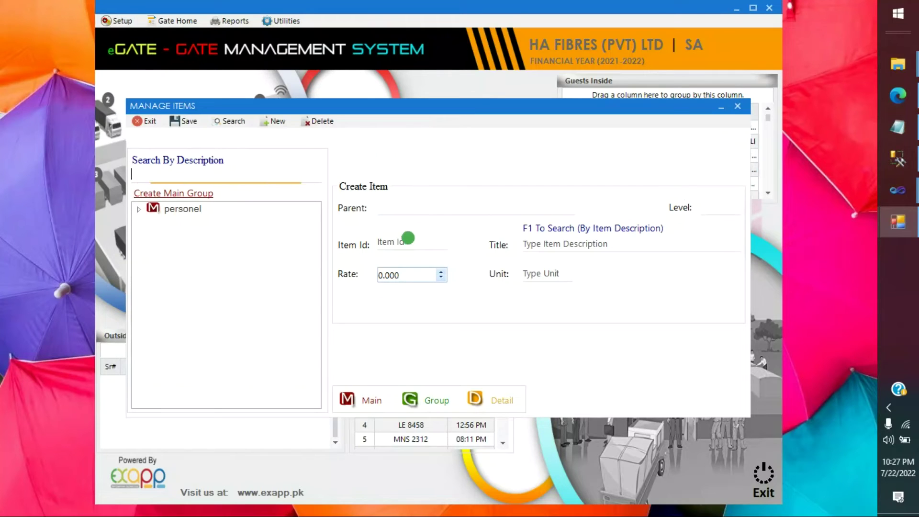
click(139, 209)
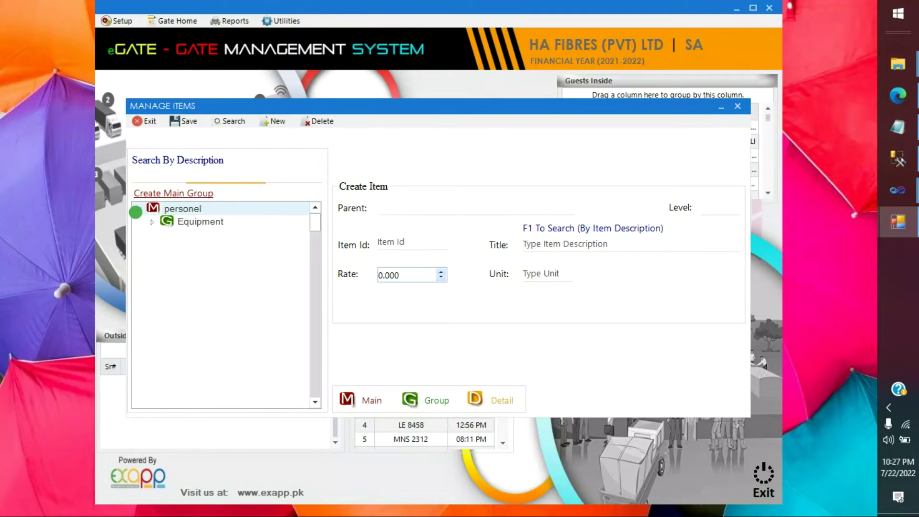
click(153, 221)
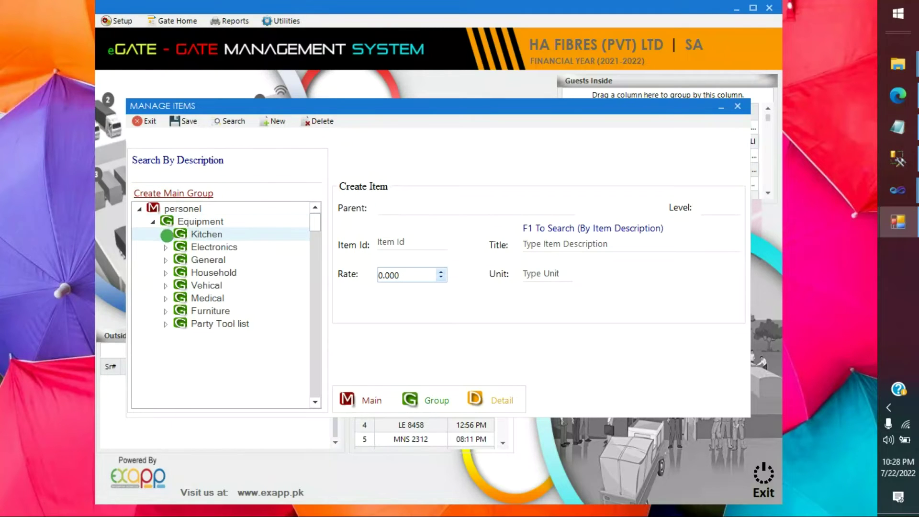
click(164, 233)
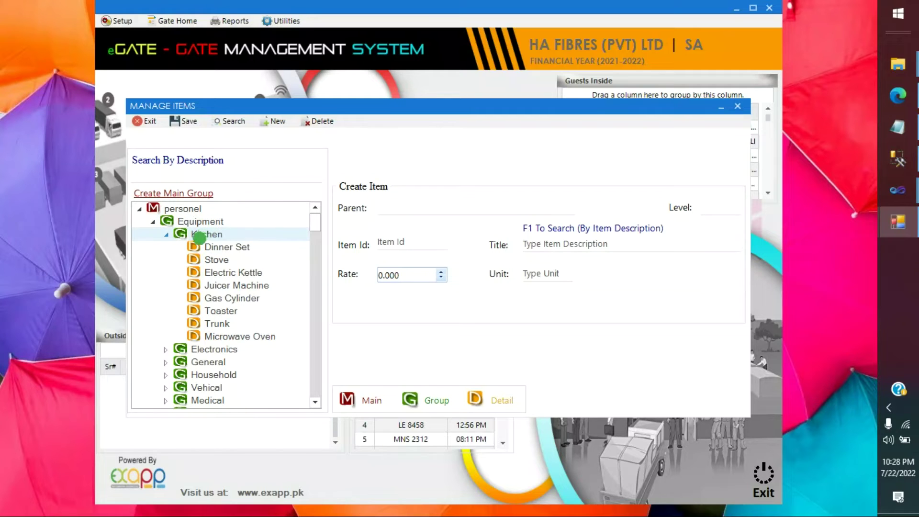
Start a new item under Kitchen with the title "item detail", and close the item file without saving it
double_click(217, 232)
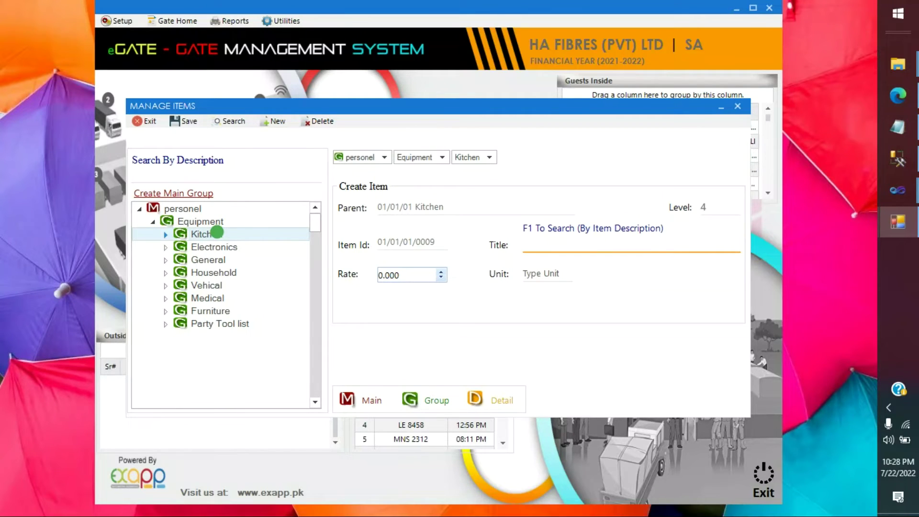
click(541, 249)
text(item detail)
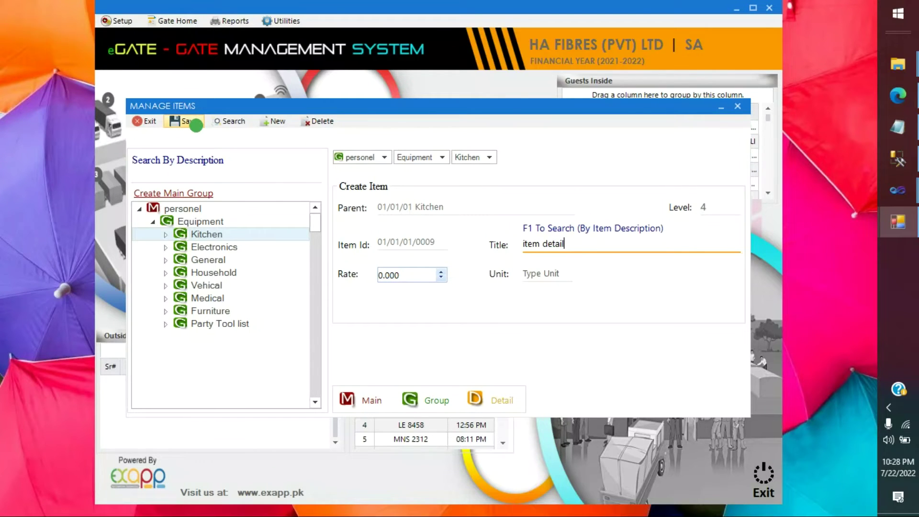
click(145, 122)
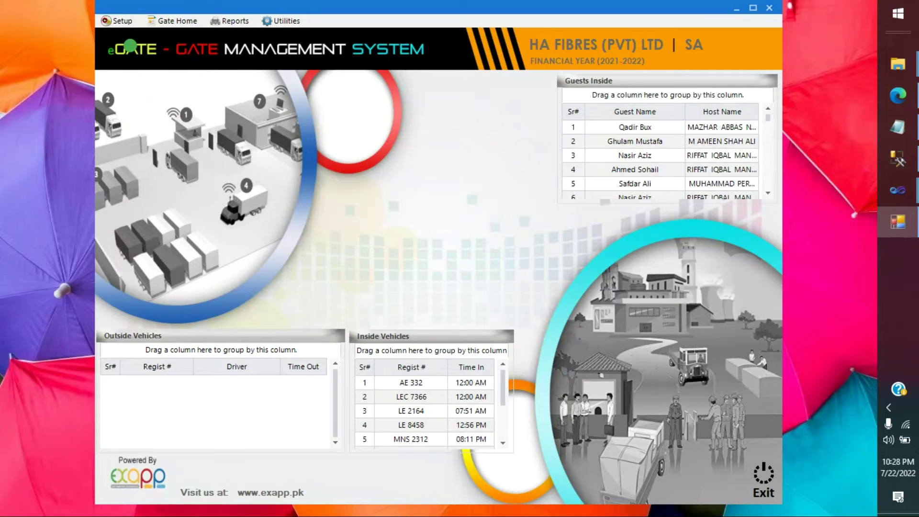
Open the employee file and examine its personal, contact and professional information fields
click(118, 22)
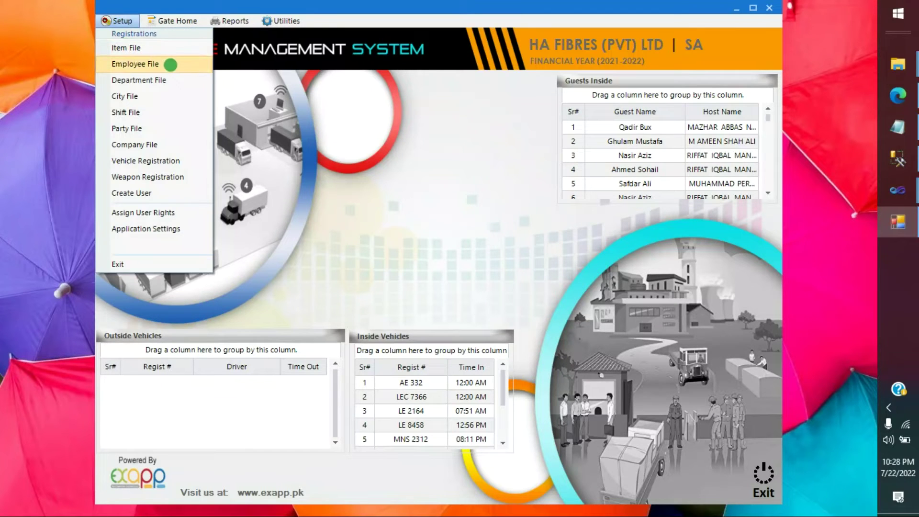
click(154, 66)
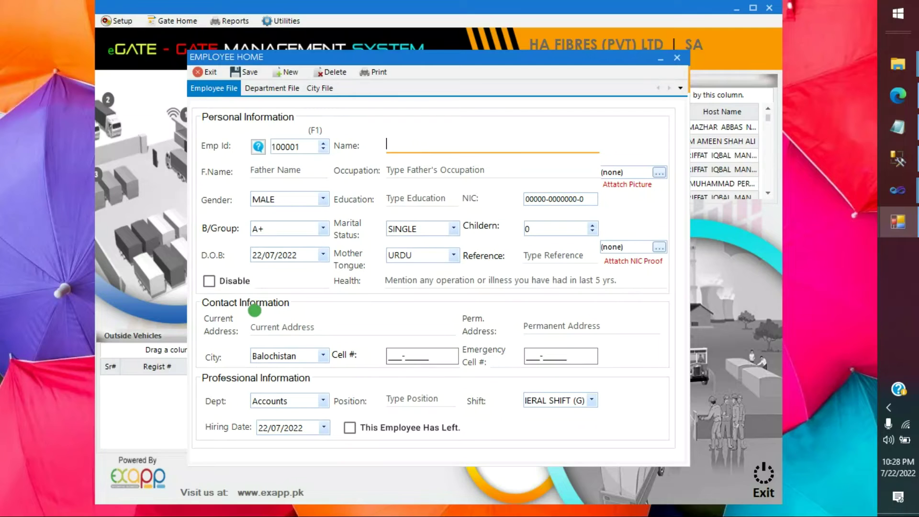
click(271, 324)
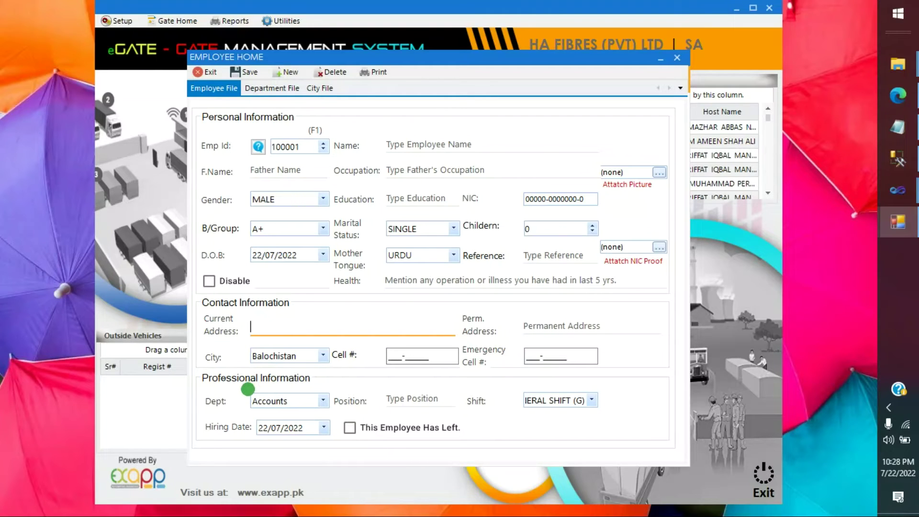
Show the department file, browse the list of existing departments, and close the lookup
click(276, 89)
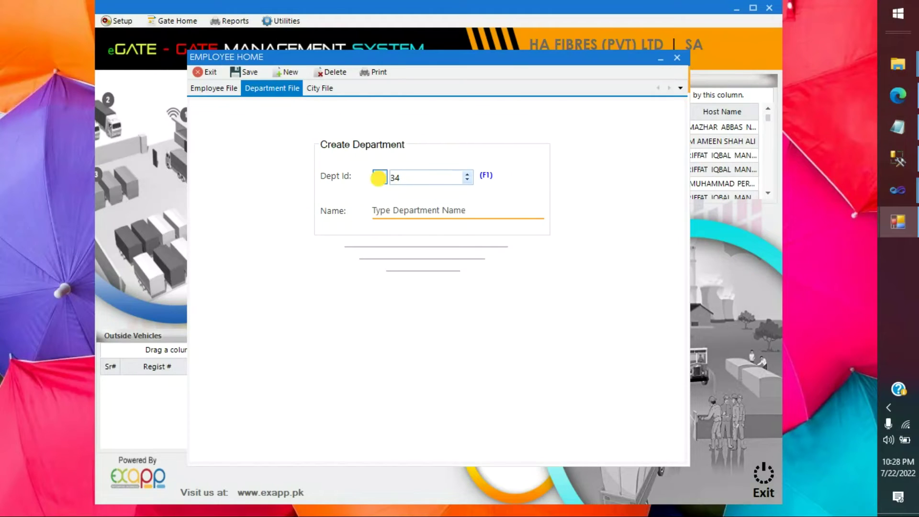
click(379, 177)
drag(565, 247, 558, 228)
key(Escape)
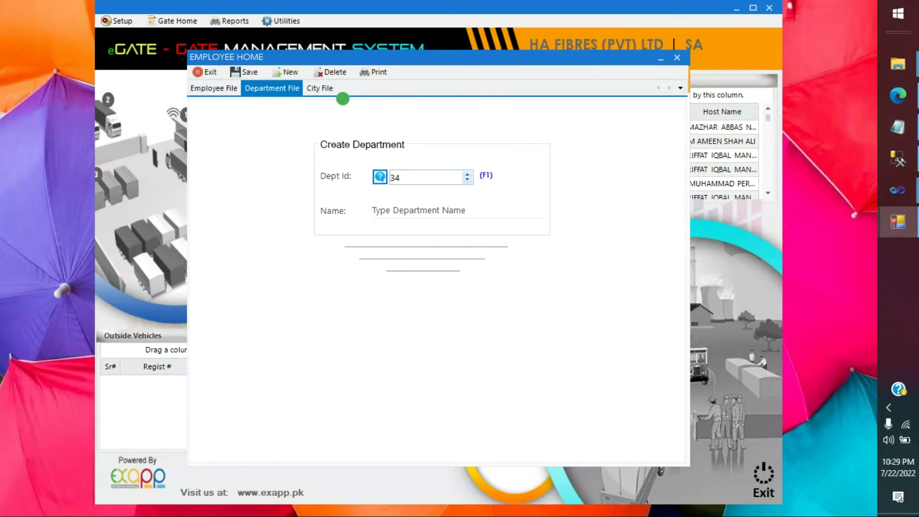
Show the city file, browse the list of existing cities, and close the employee window
click(318, 88)
click(364, 177)
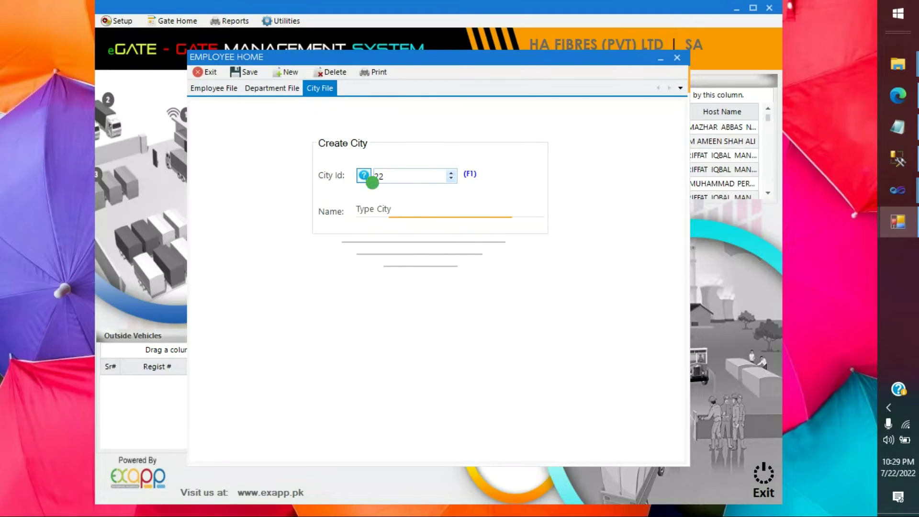
drag(563, 266, 565, 227)
key(Escape)
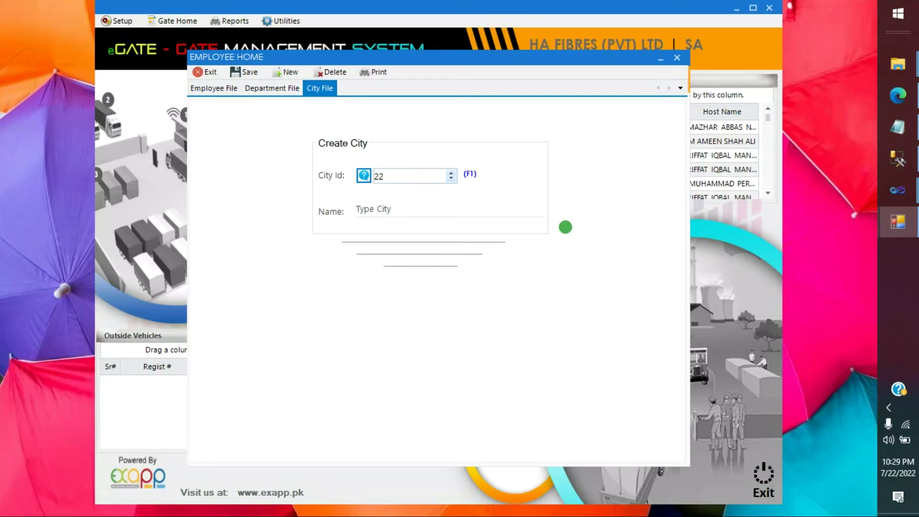
click(205, 71)
Open the party file, load the record of A B Enterprises Faisal Abad through the lookup, and close the file
click(124, 21)
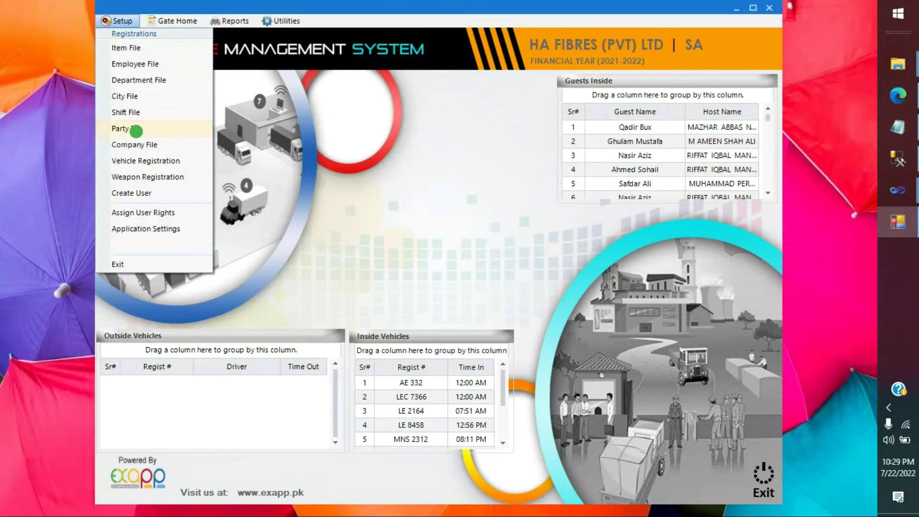
click(125, 128)
click(379, 250)
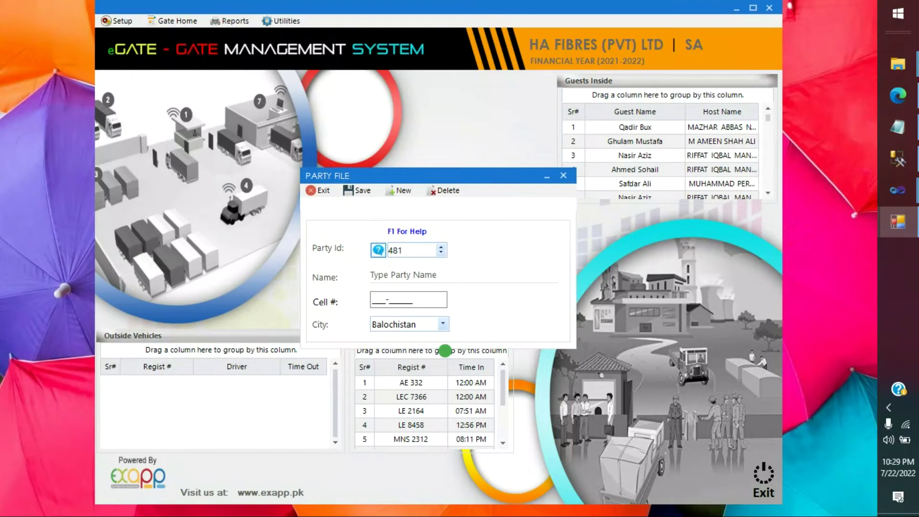
key(Down)
key(Return)
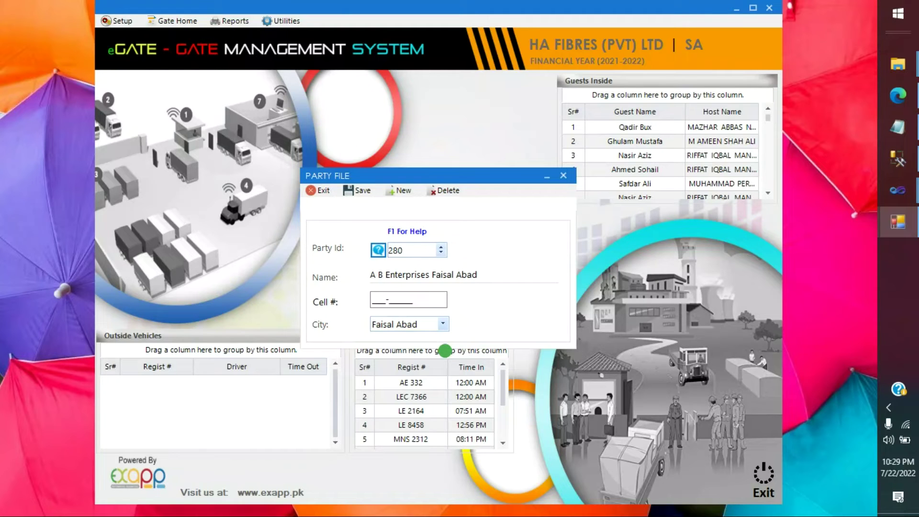
click(319, 190)
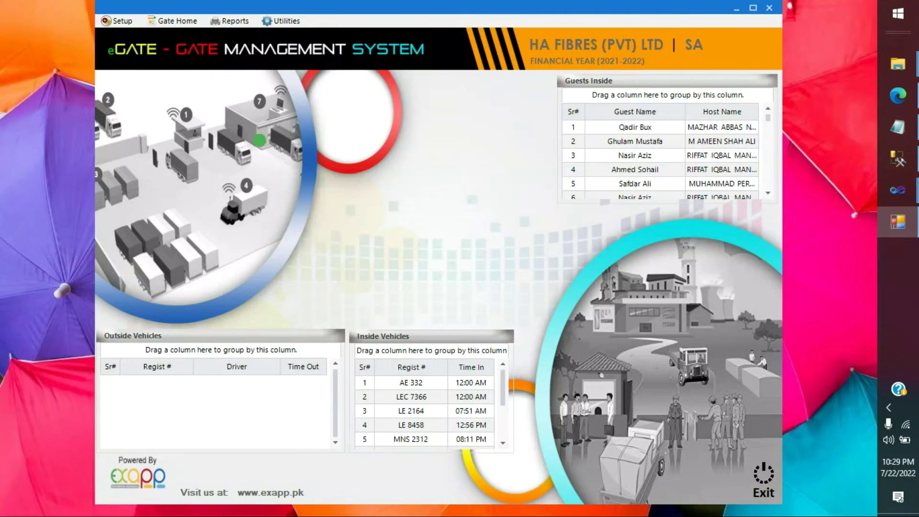
Open the vehicle registration file, load the first registered vehicle through the lookup, and close the file
click(124, 24)
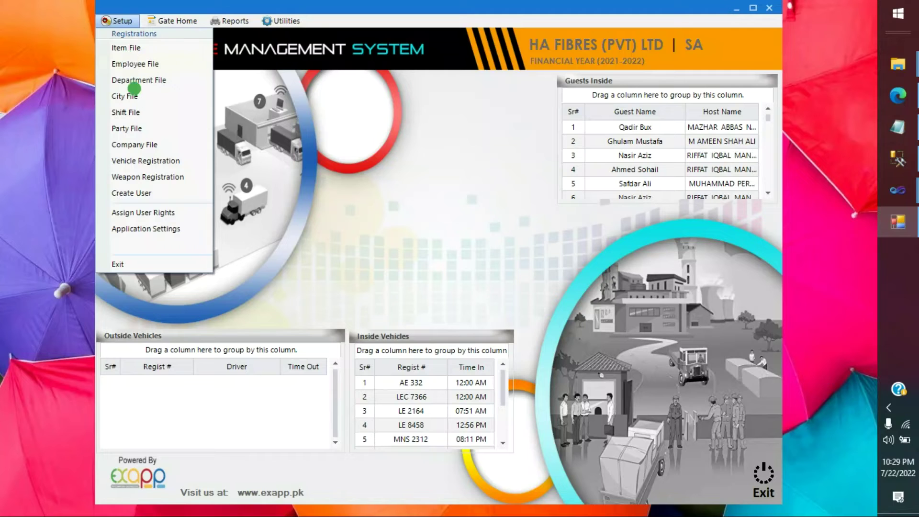
click(165, 161)
click(386, 267)
key(Return)
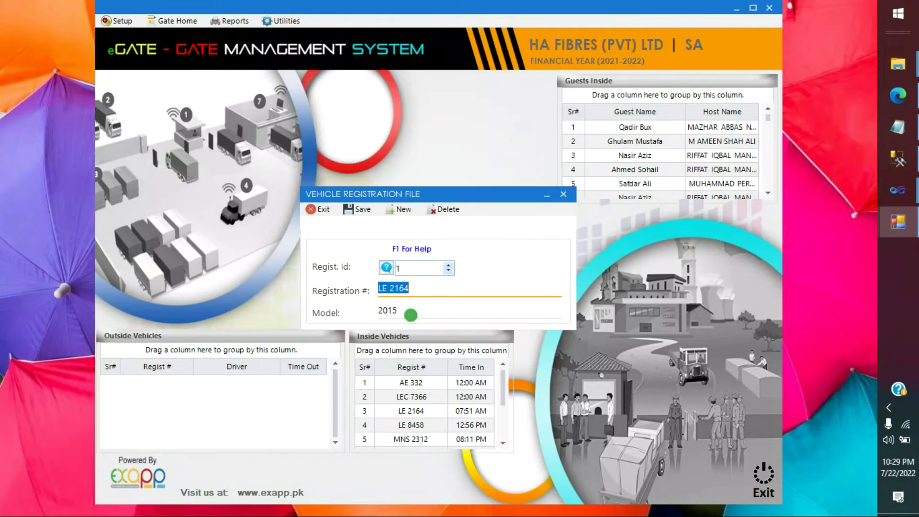
click(317, 210)
Open the weapon registration file, load the first Pistal 30 Bore record through the lookup, and close the file
click(123, 23)
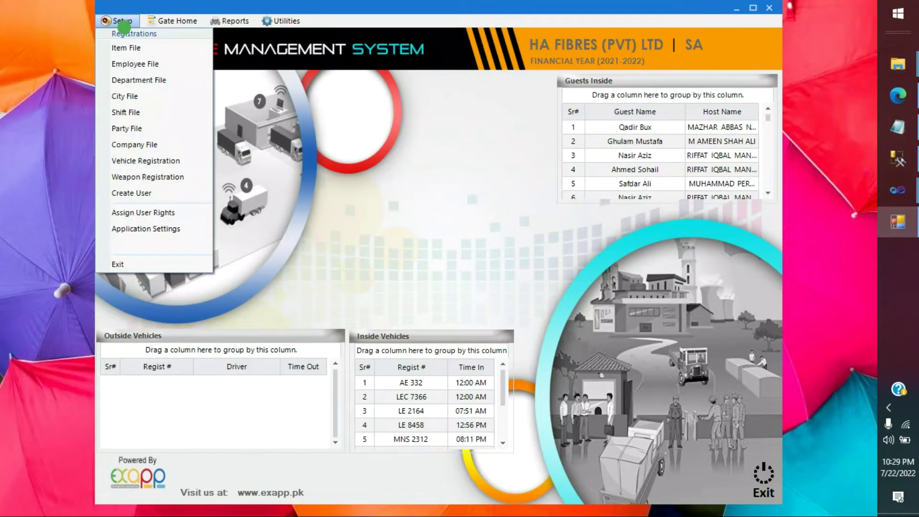
click(183, 177)
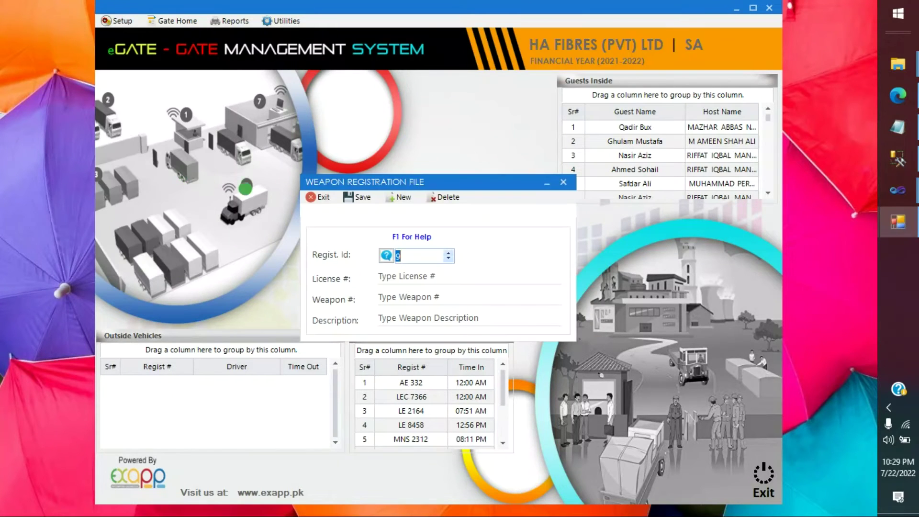
double_click(404, 303)
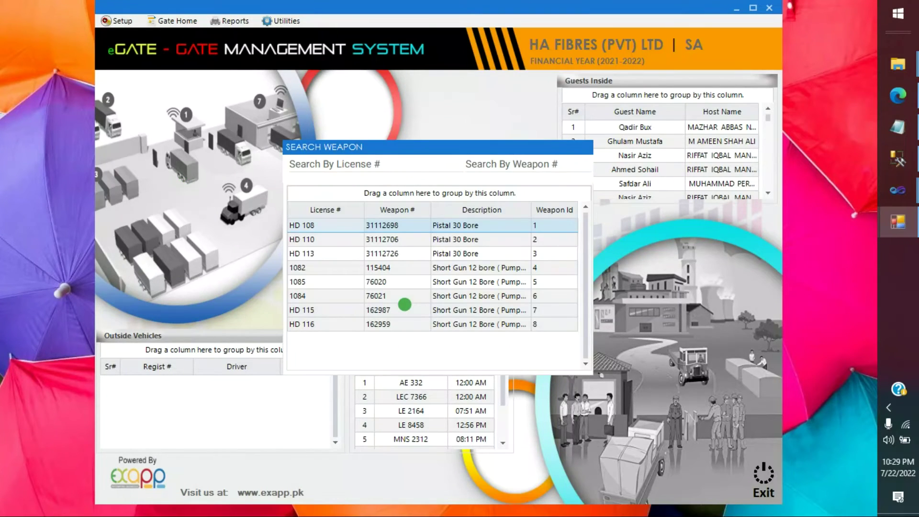
key(Return)
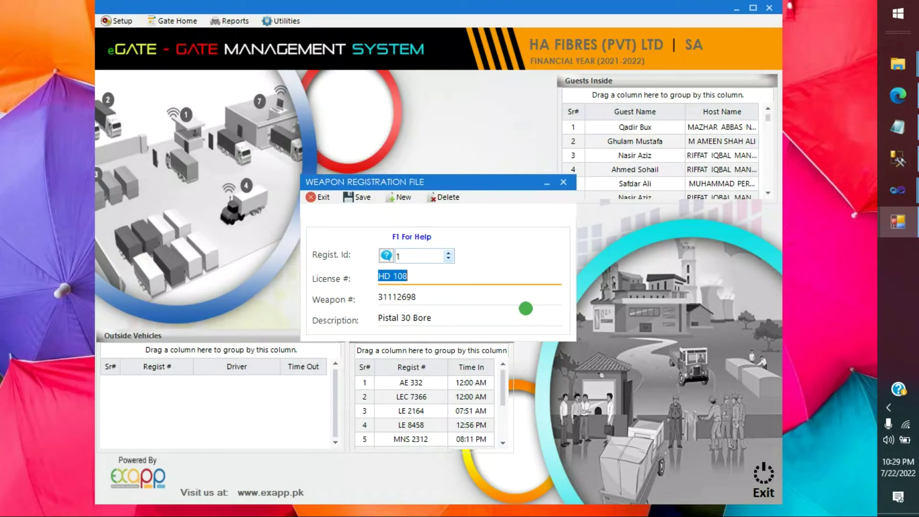
click(318, 197)
Open the user rights assignment and load the existing rights of the user USER
click(110, 19)
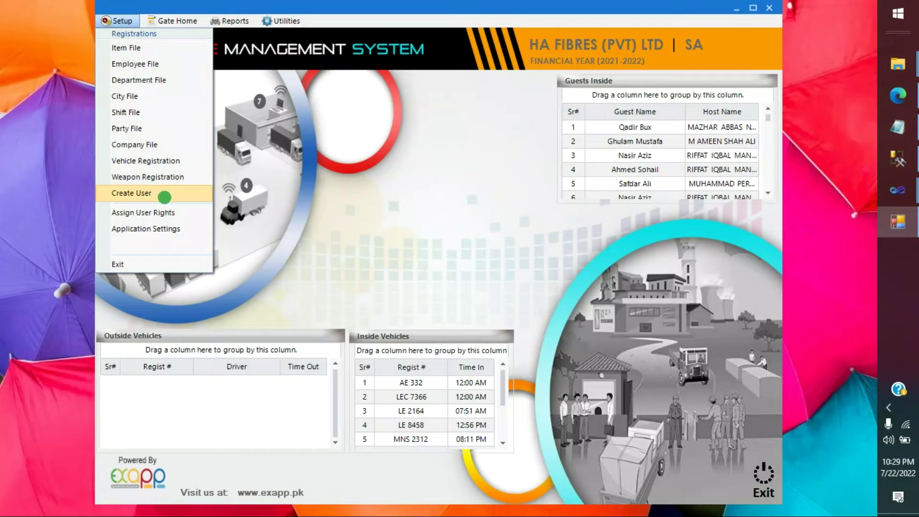
click(136, 212)
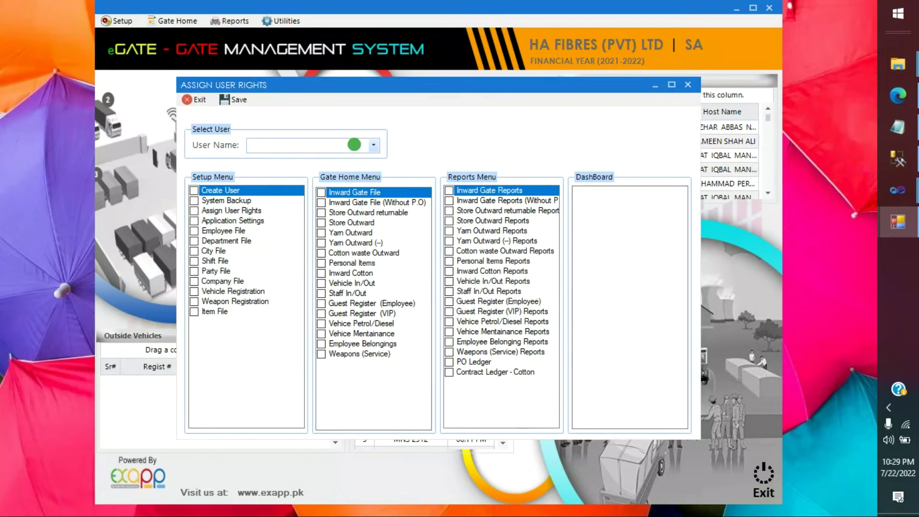
click(374, 145)
click(317, 171)
Grant Create User, Company File, Cotton waste Outward and Guest Register (VIP) Reports, save the rights, and close the window
click(209, 191)
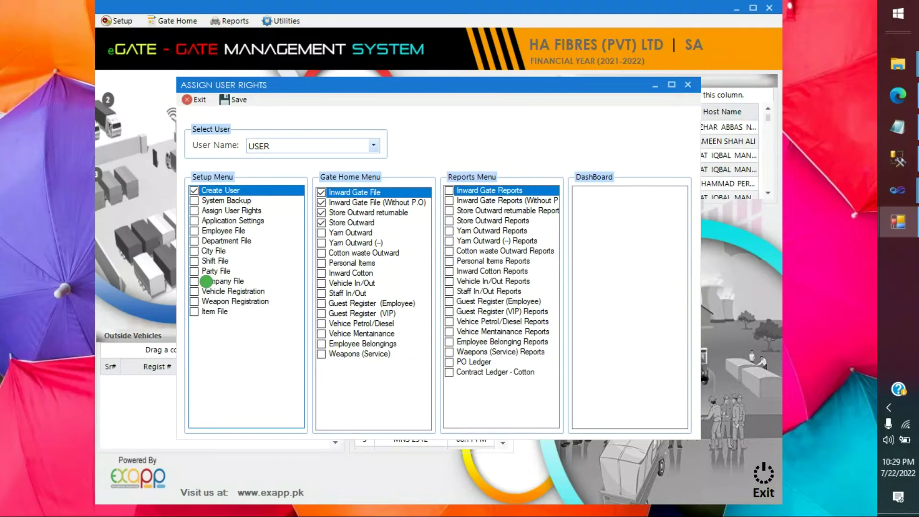
click(206, 281)
click(473, 311)
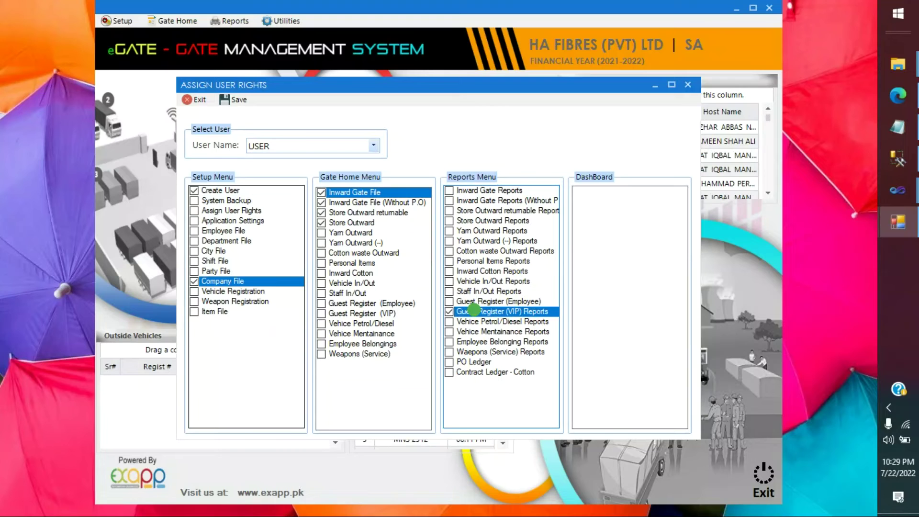
click(341, 252)
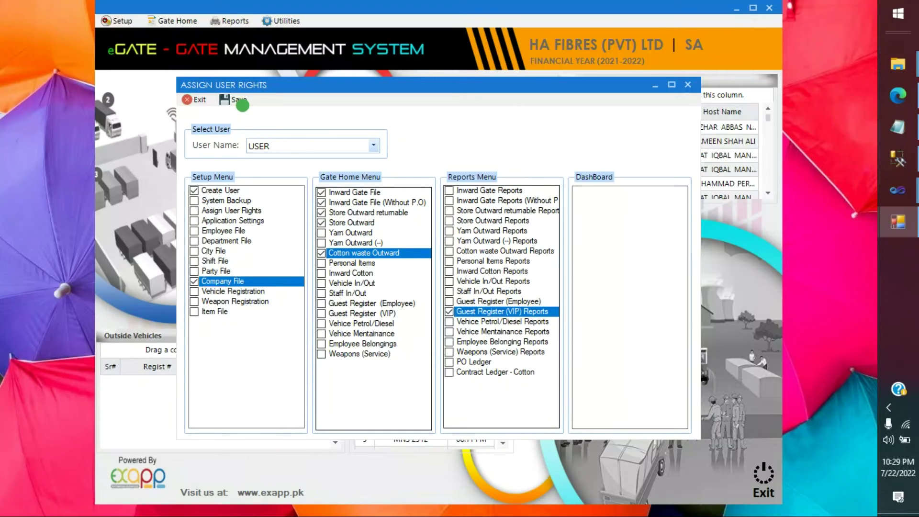
click(239, 101)
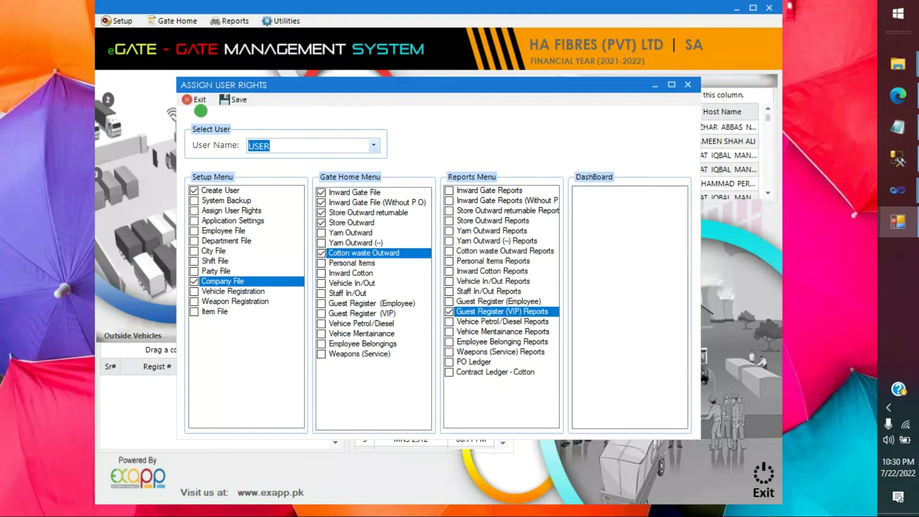
click(195, 100)
Open the Store Inward gate file and load the record with serial 182
click(165, 21)
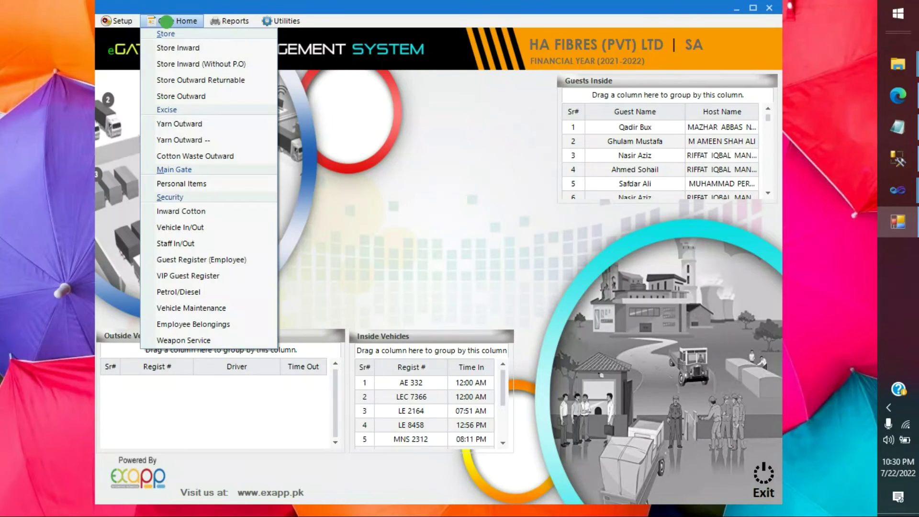
click(178, 48)
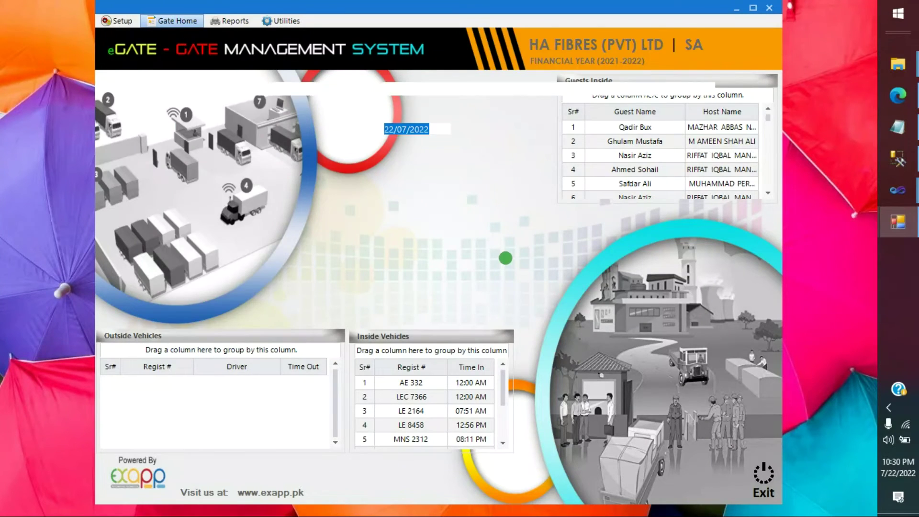
click(293, 134)
key(Return)
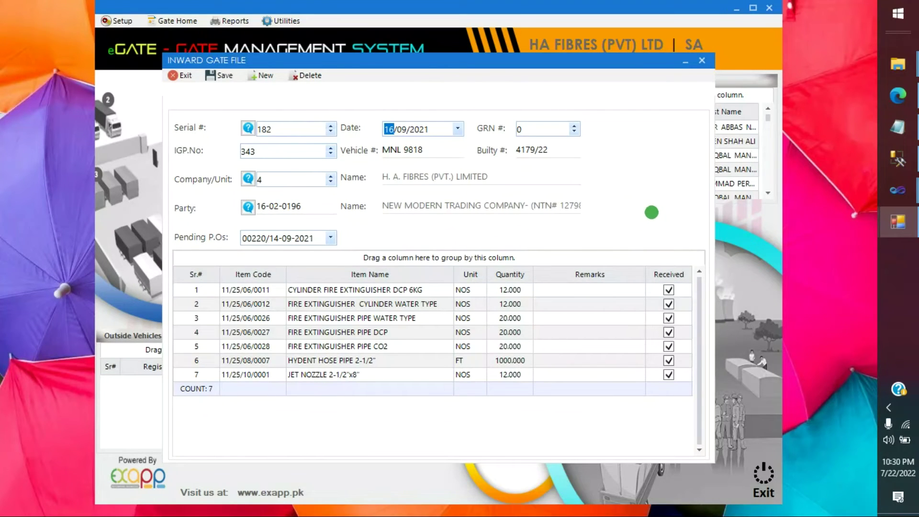
Review the inward record's IGP, vehicle and builty numbers, received items and pending purchase orders, and close the file
drag(302, 153, 190, 152)
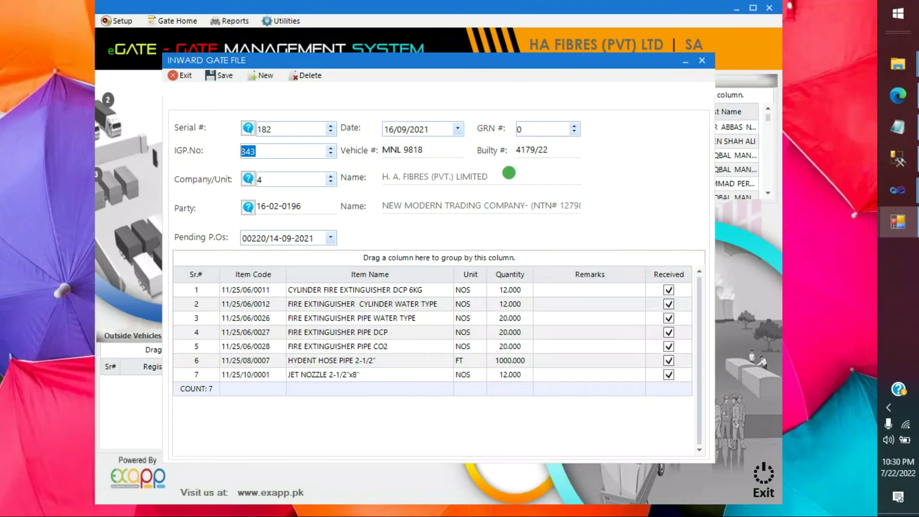
drag(437, 151, 367, 149)
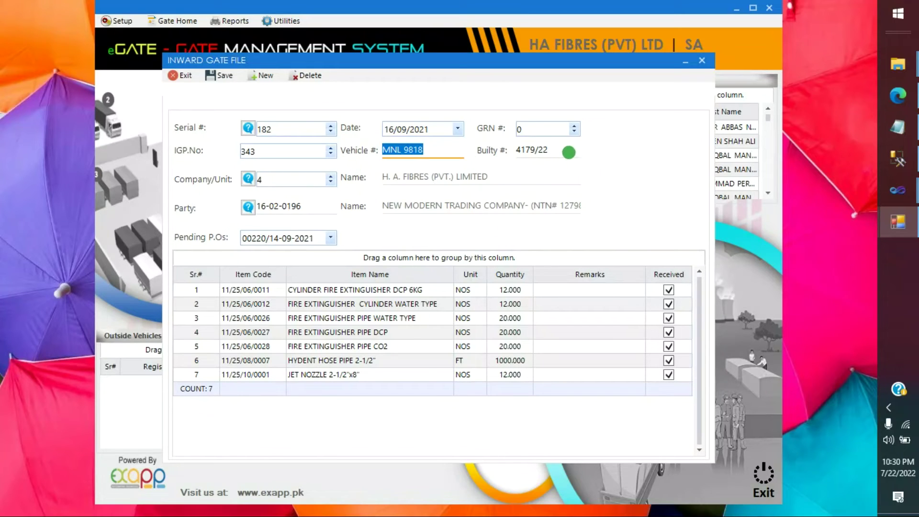
drag(569, 154, 477, 147)
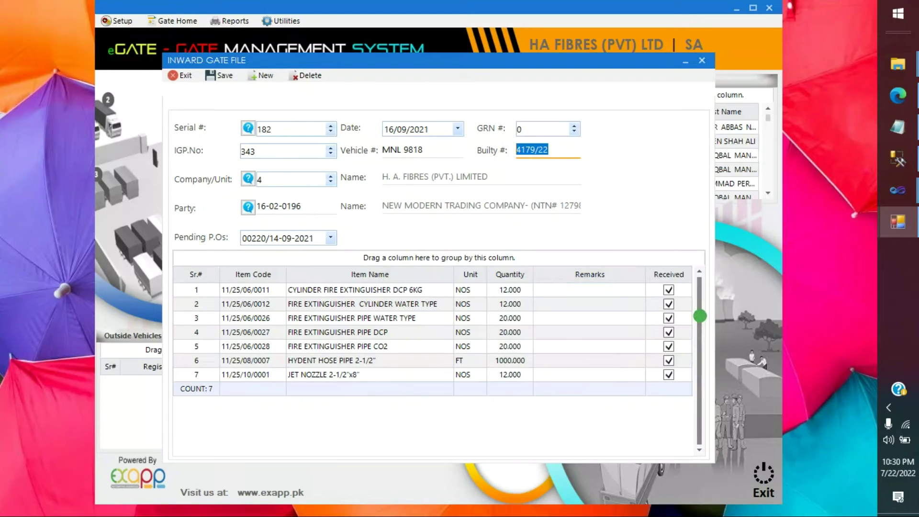
click(700, 316)
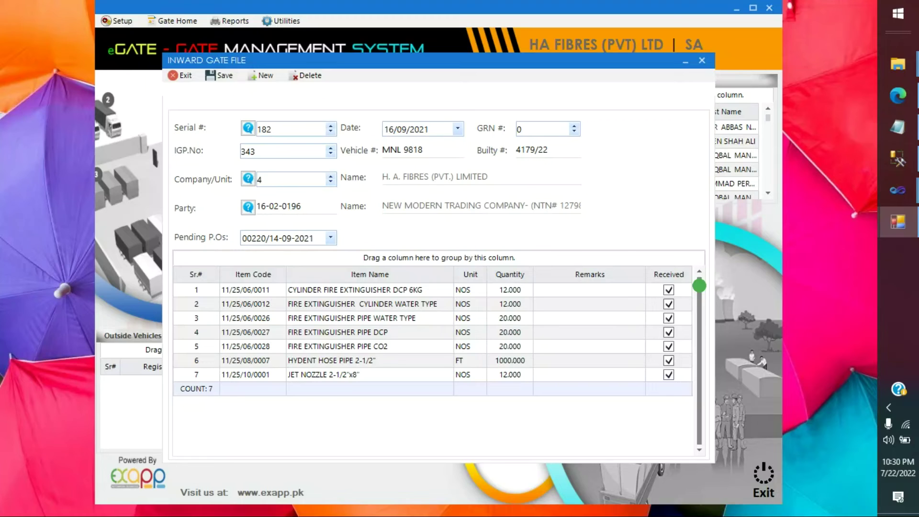
click(330, 238)
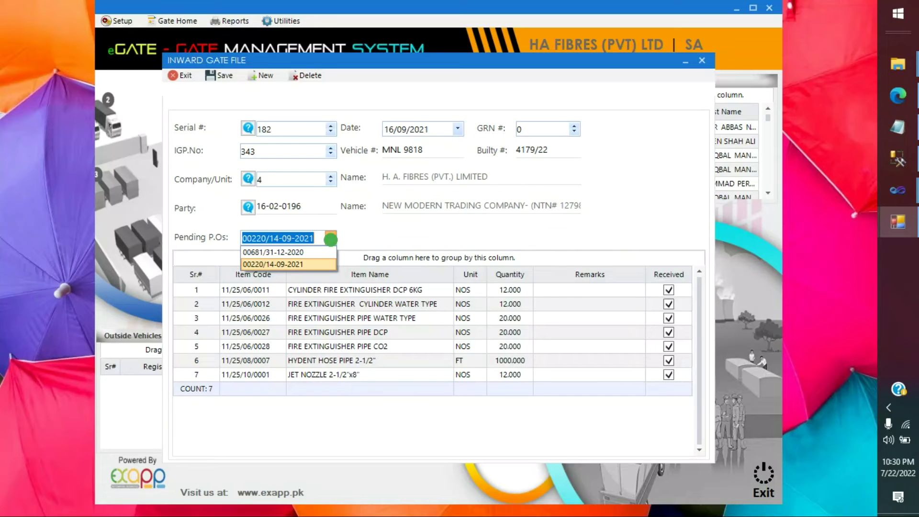
click(330, 238)
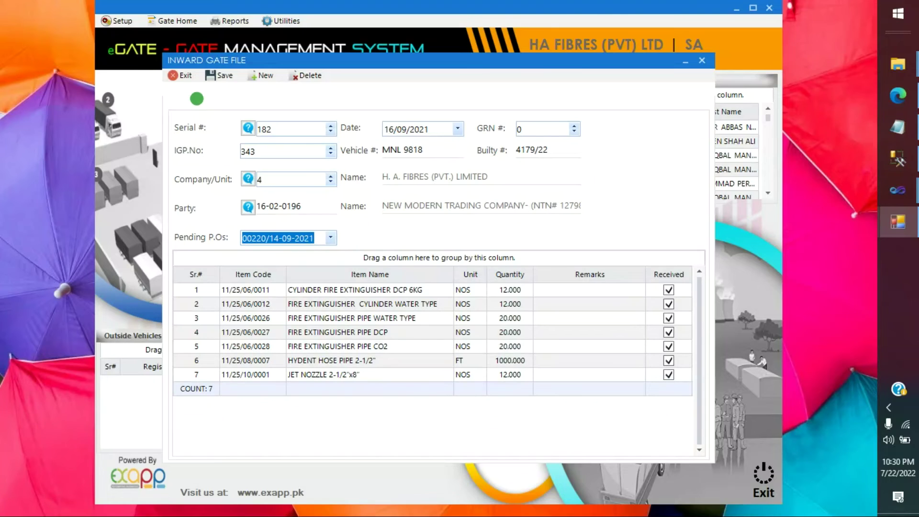
click(187, 75)
Open the Yarn Outward file, load the record with serial 409, review its delivery order, and close the file
click(175, 21)
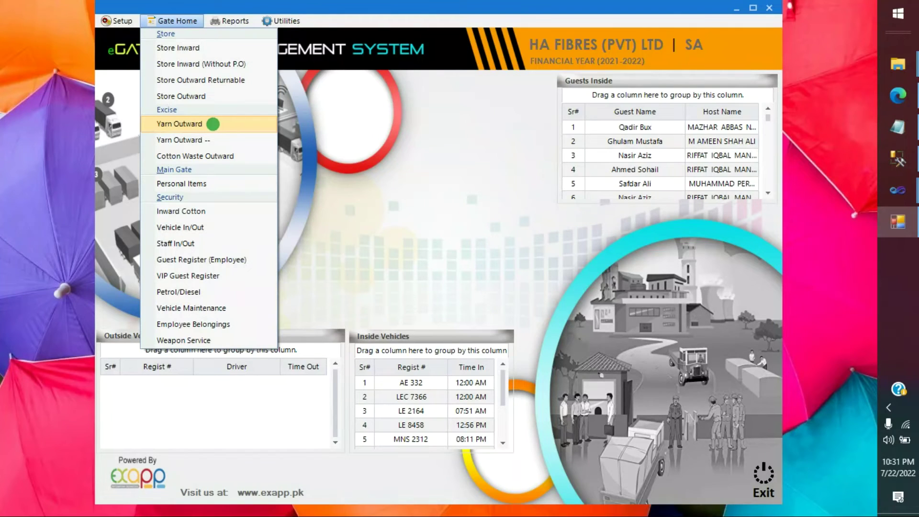
click(226, 124)
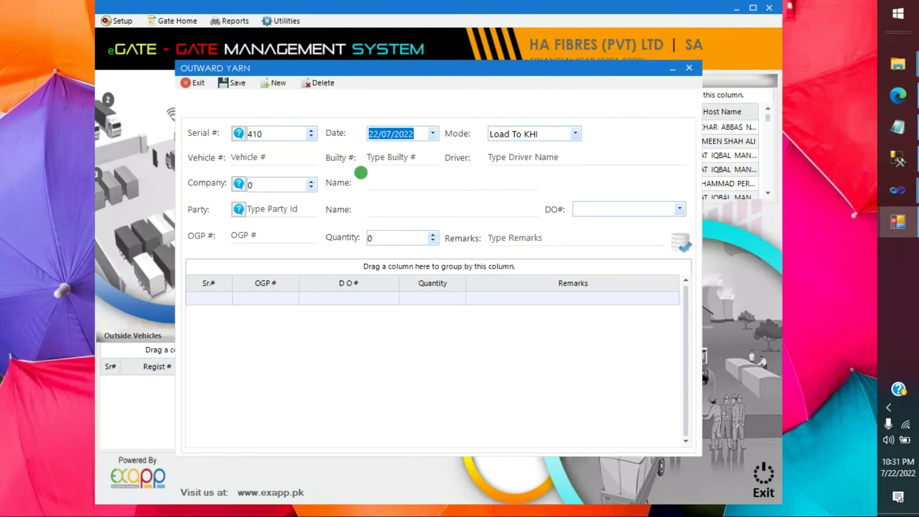
click(277, 138)
scroll(279, 138, down, 1)
key(Return)
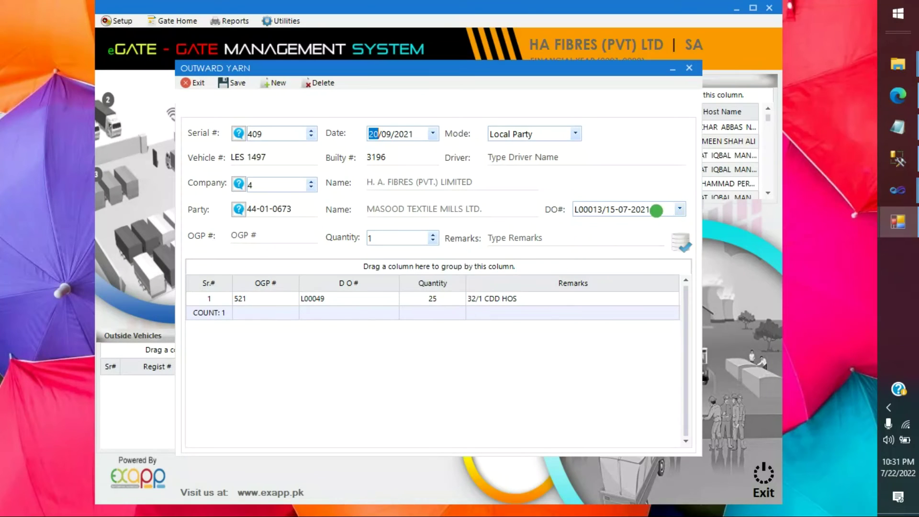
click(656, 209)
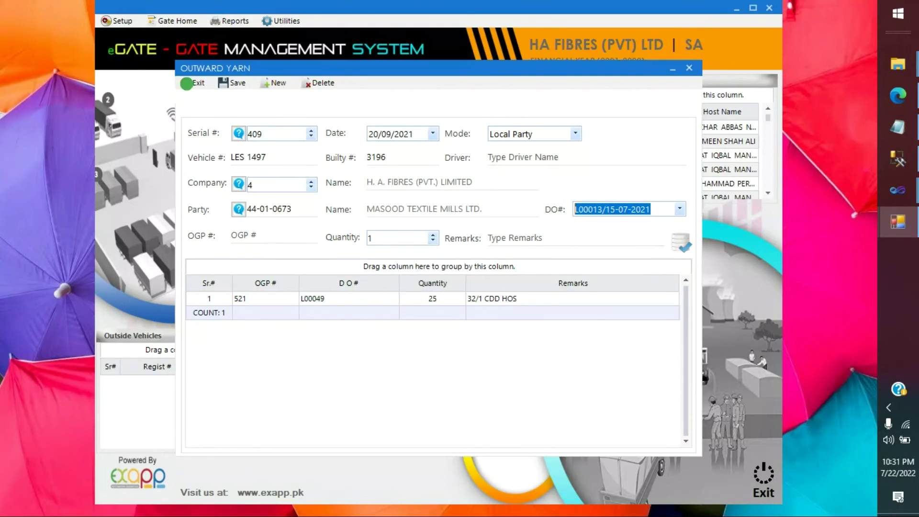
click(190, 83)
Open the Vehicle In/Out file, load movement record 2962, review its in and out meter readings, and close the file
click(172, 21)
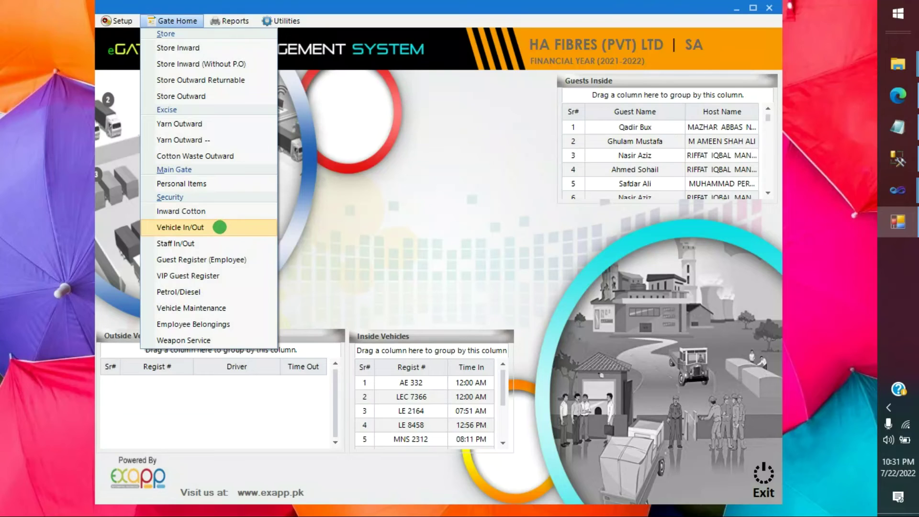
click(219, 227)
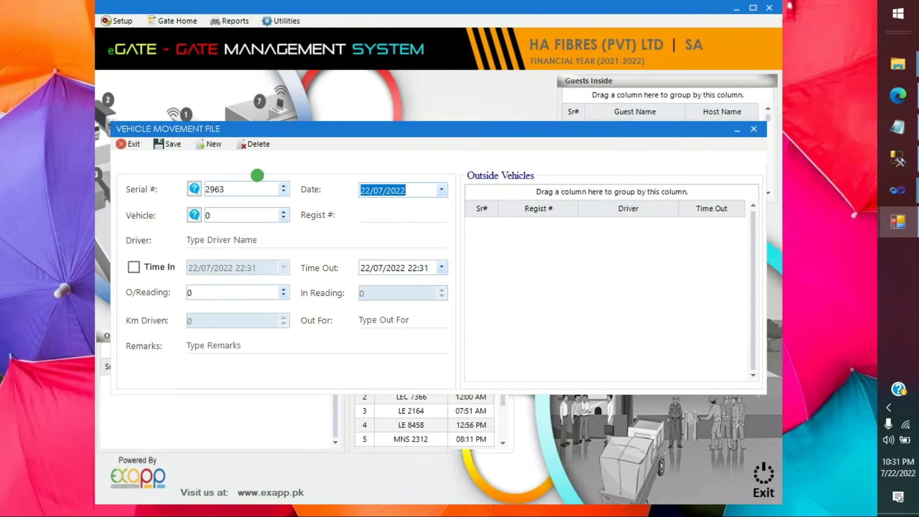
click(238, 188)
key(Down)
key(Return)
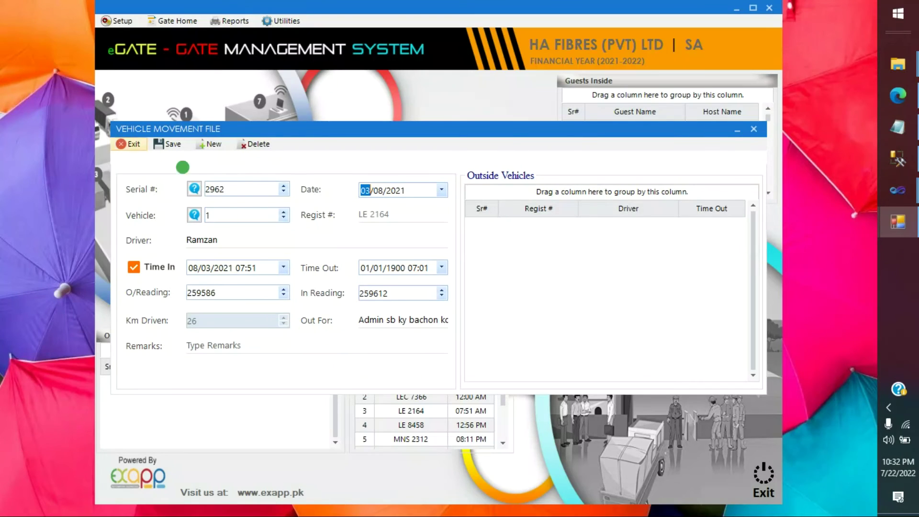
drag(408, 294, 142, 291)
click(237, 290)
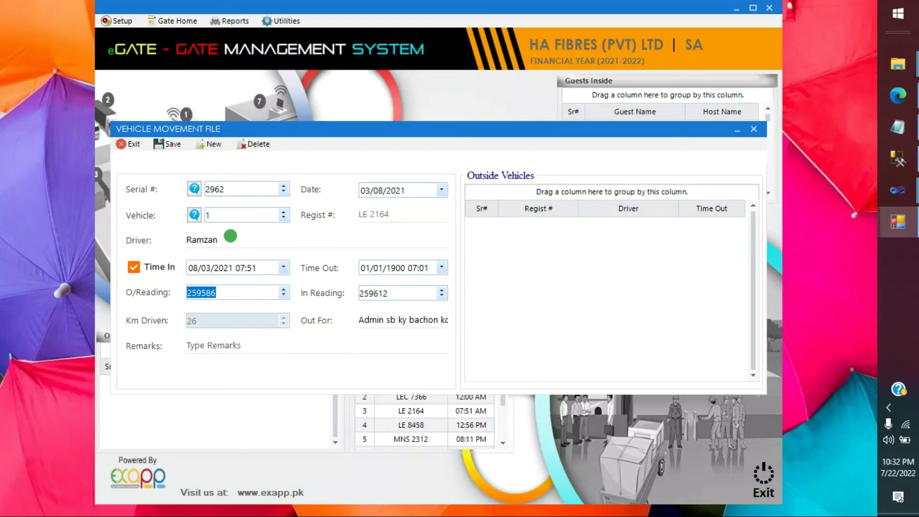
click(141, 147)
Open the employee guest register and load the guest entry with serial 1388
click(177, 21)
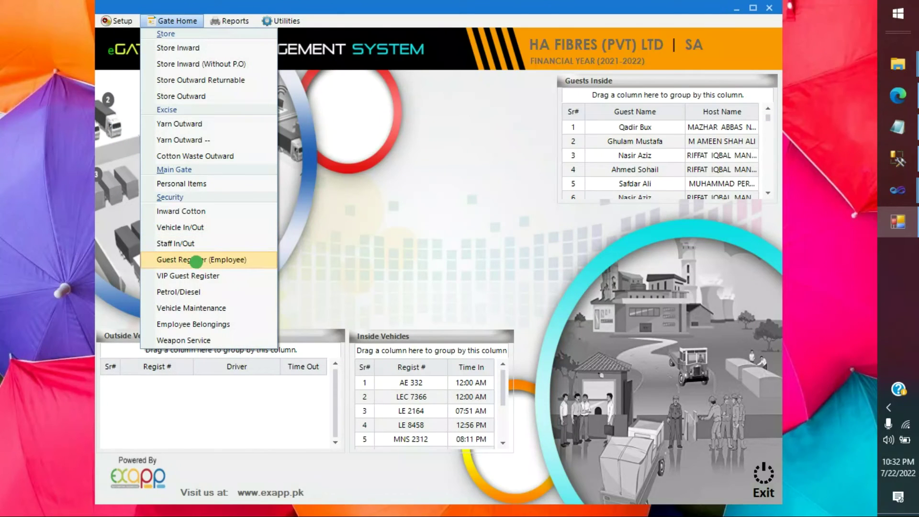
click(195, 260)
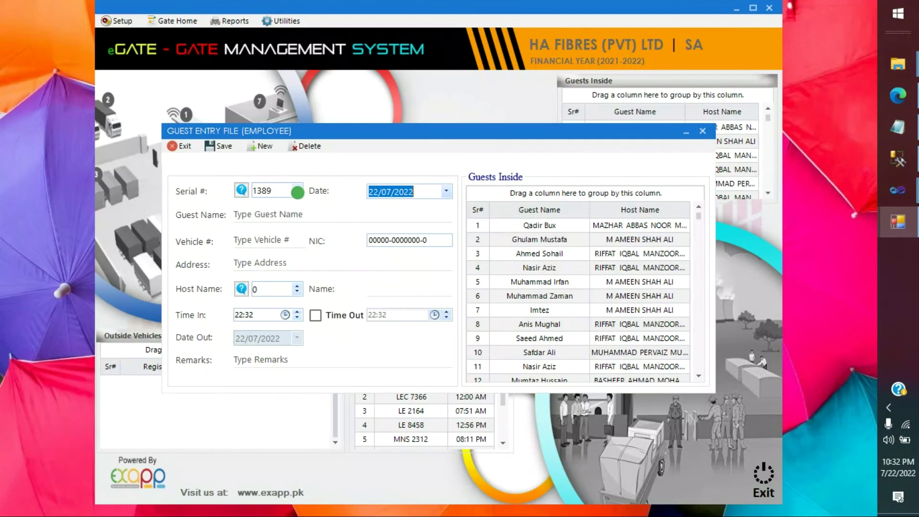
click(271, 190)
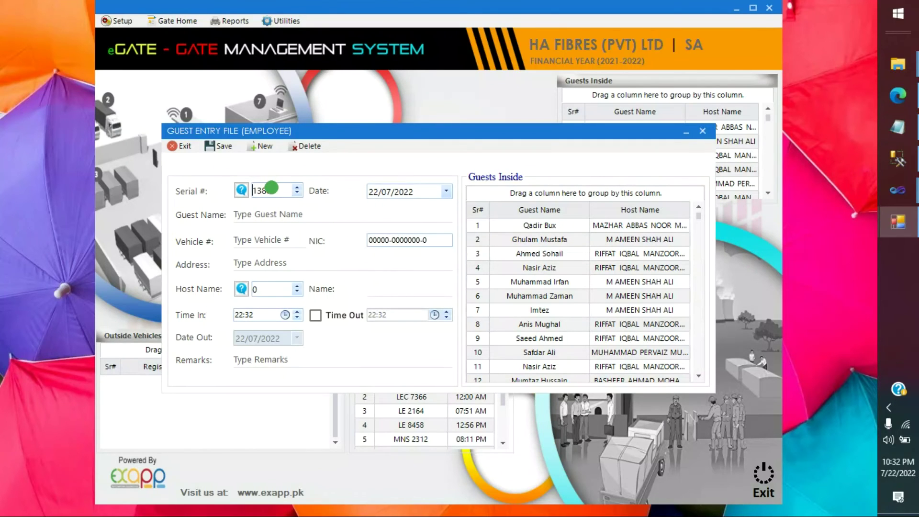
key(Return)
Review the guest entry's guest name, host, inside-guests list and time-out option, and close the register
drag(310, 214, 196, 219)
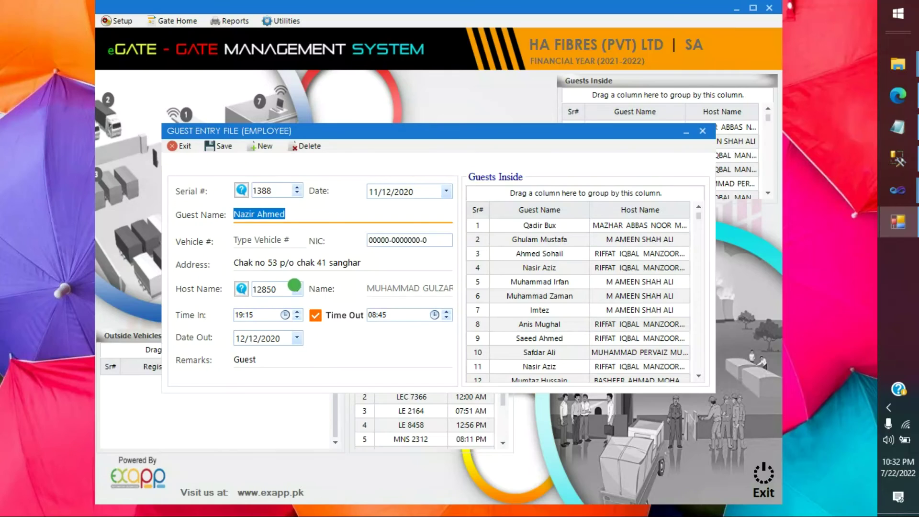
drag(285, 289, 250, 285)
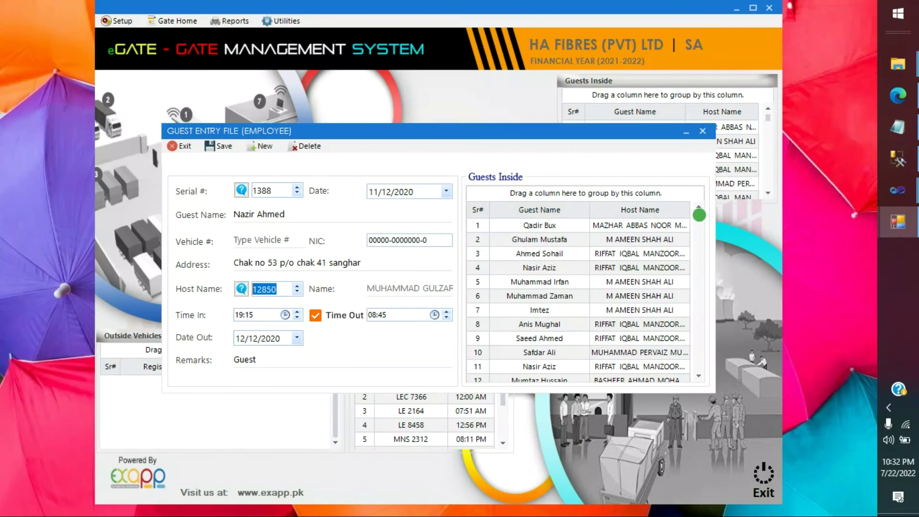
click(699, 217)
mouse_move(699, 218)
mouse_down()
mouse_move(699, 234)
mouse_move(699, 211)
mouse_up()
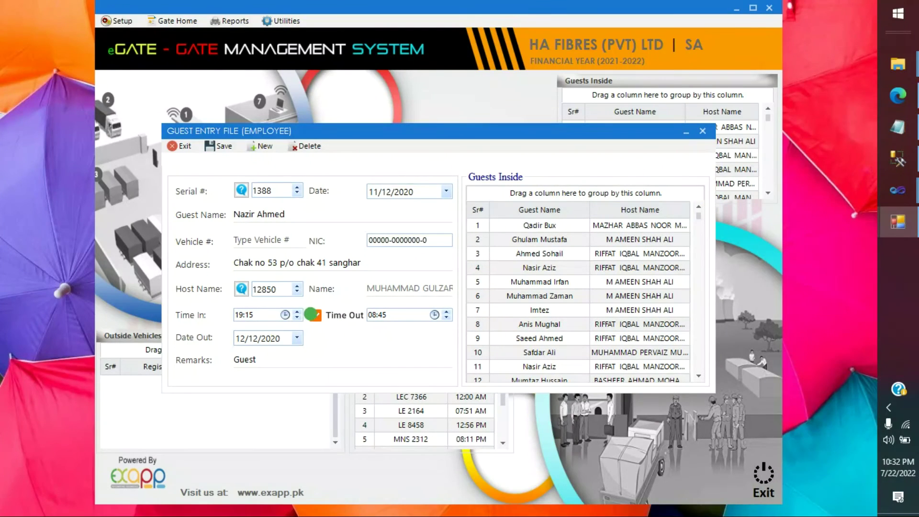
click(315, 315)
click(315, 315)
click(390, 314)
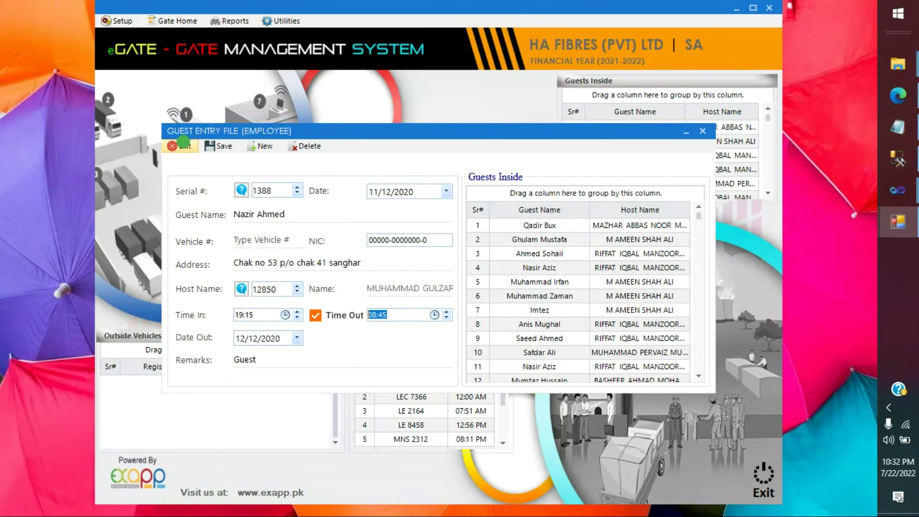
click(180, 146)
Open the Petrol/Diesel file, load the fuel record with serial 886, and close the file
click(177, 22)
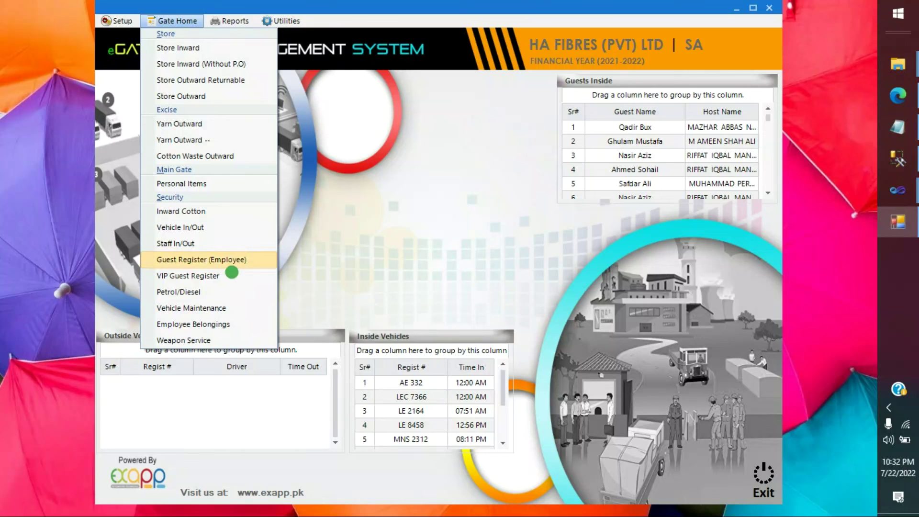
click(191, 293)
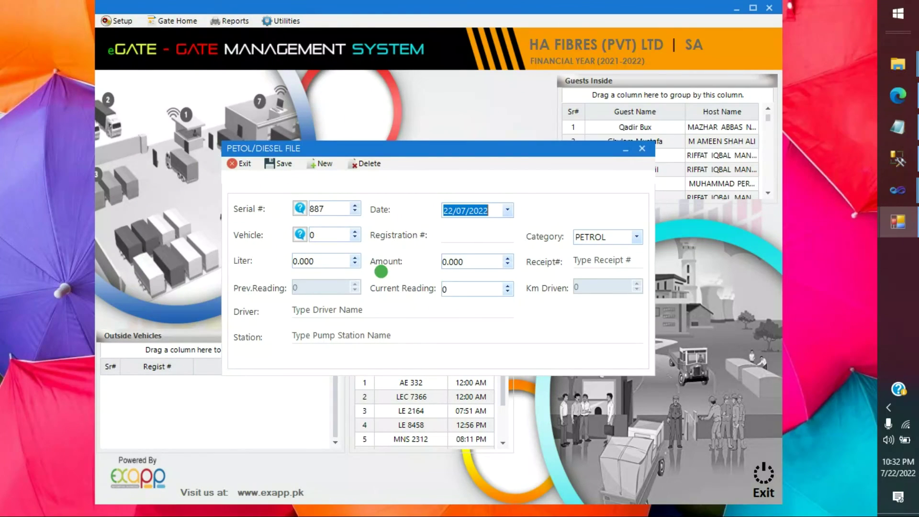
click(327, 209)
key(Down)
key(Return)
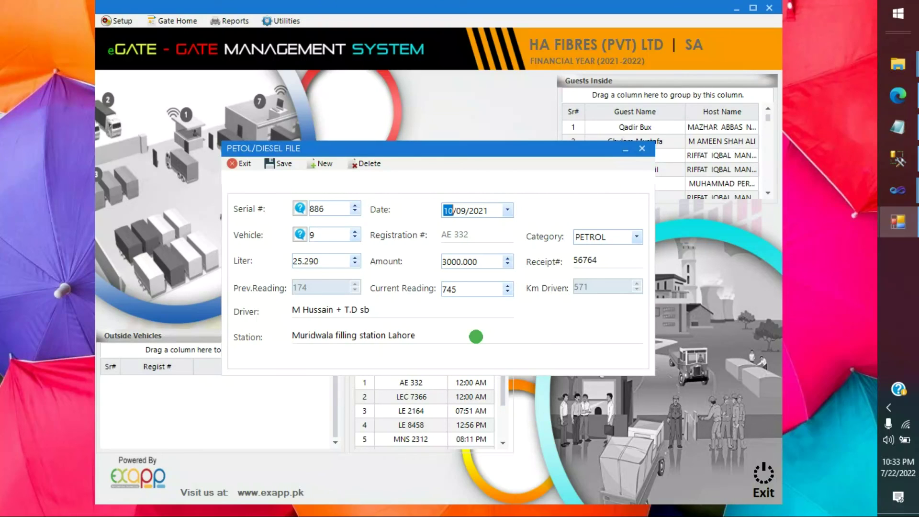
click(242, 164)
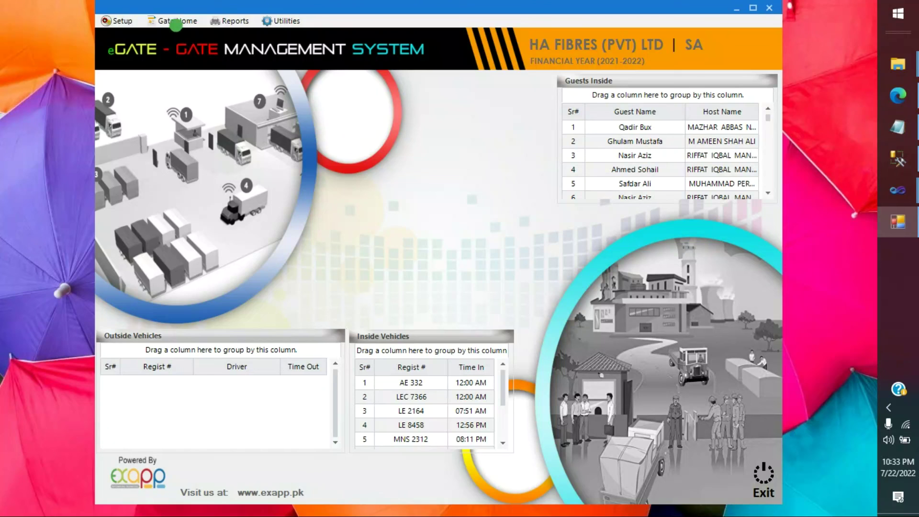
Open the Employee Belongings file, load the belongings record with serial 48, and close the file
click(176, 22)
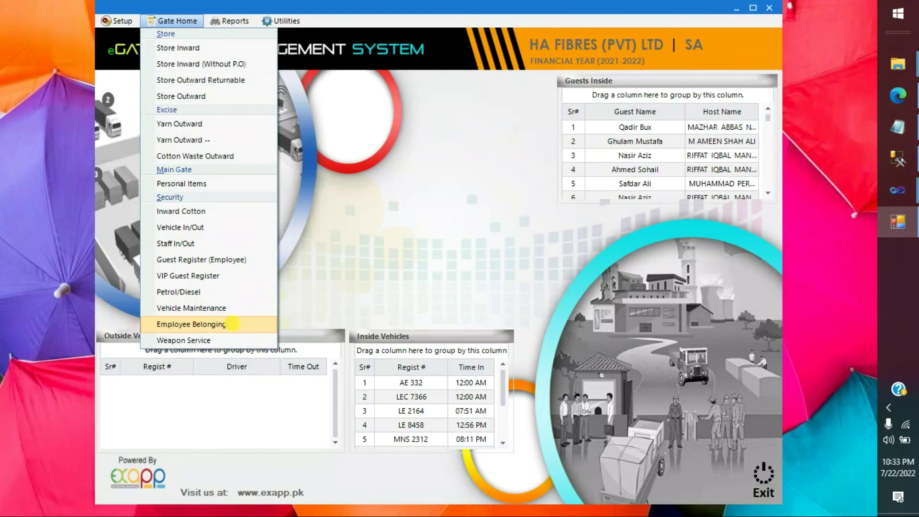
click(232, 323)
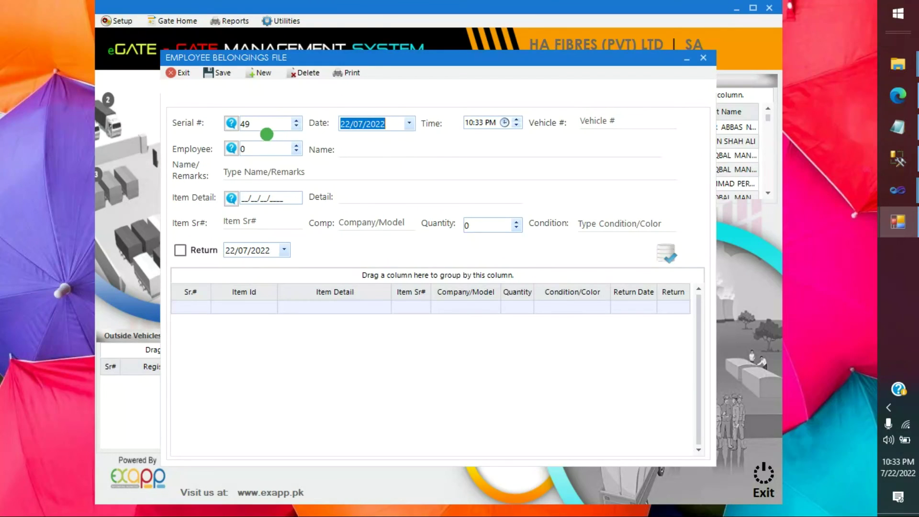
click(251, 124)
scroll(253, 123, down, 1)
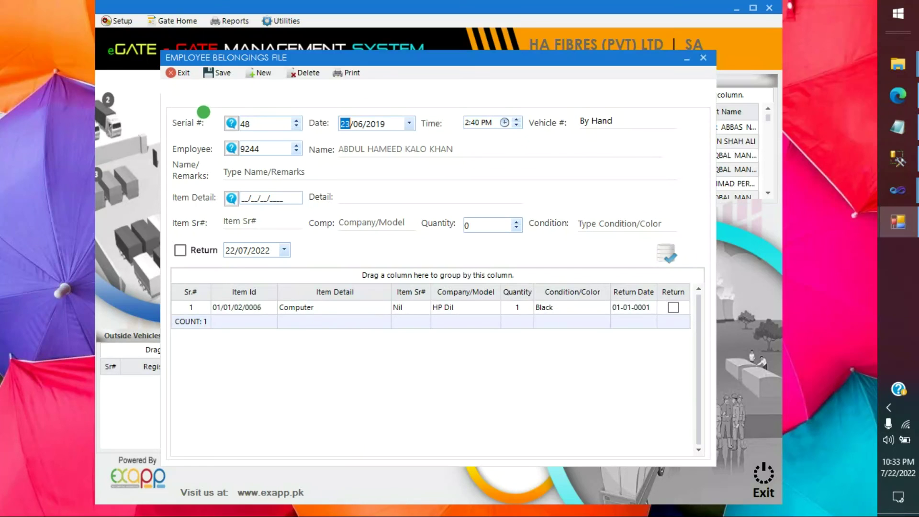
click(181, 74)
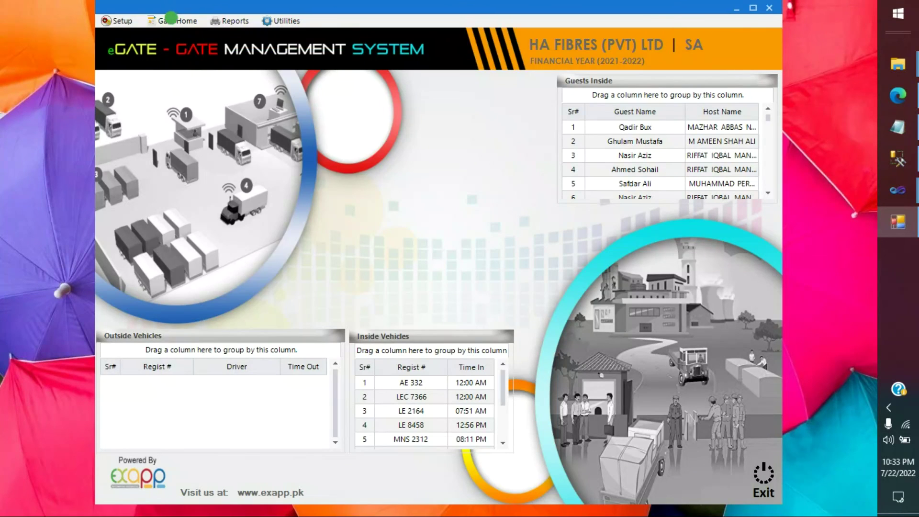
click(173, 20)
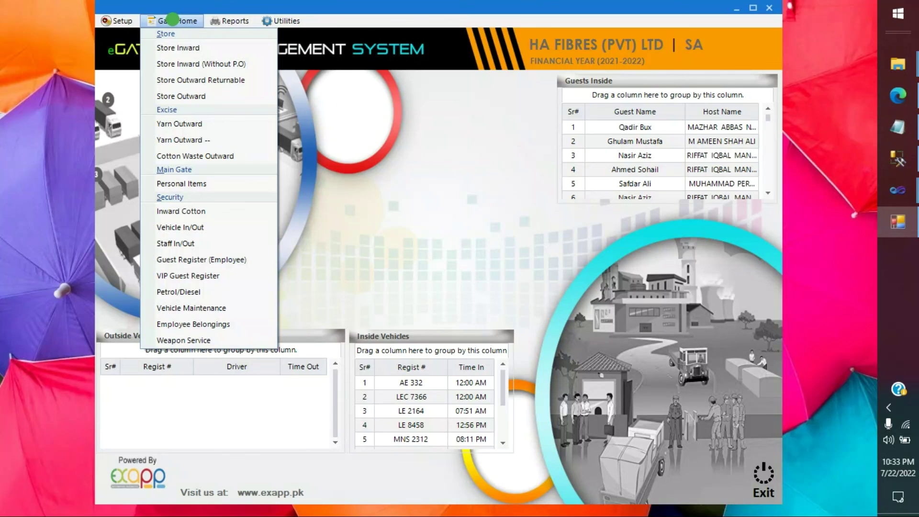
mouse_move(226, 20)
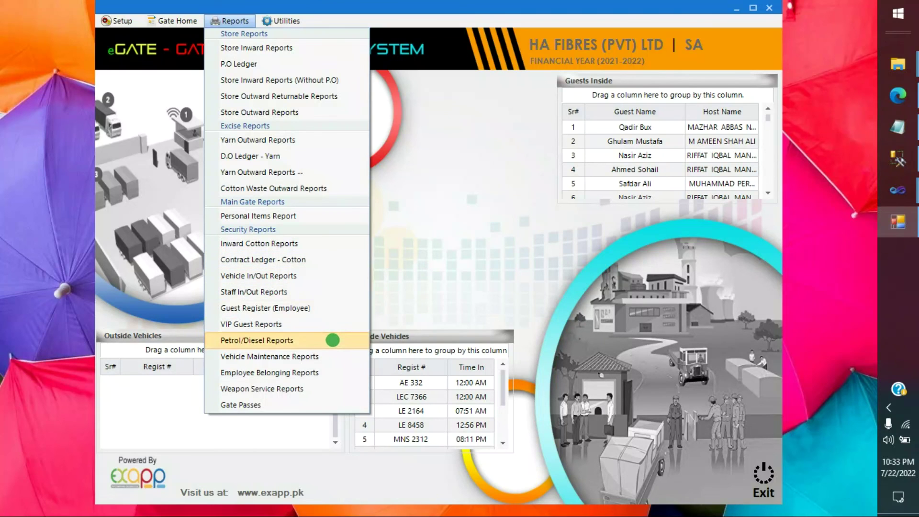
key(Escape)
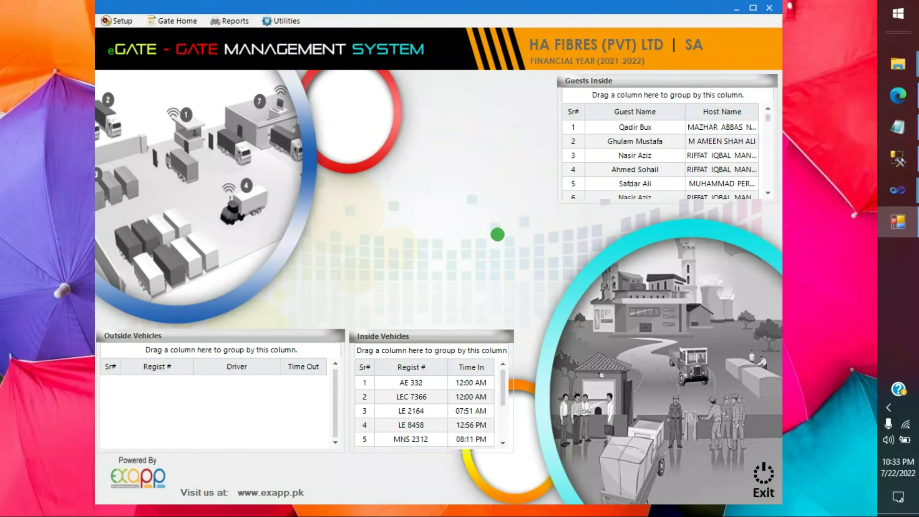